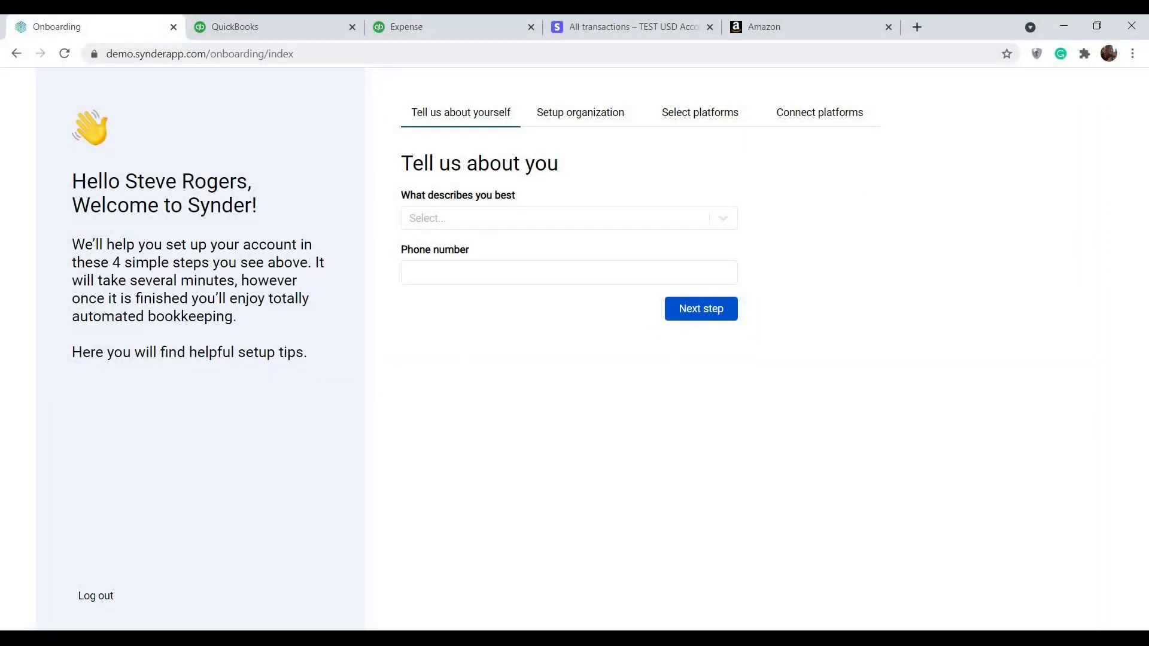
Set the role to Accountant or Bookkeper in practice, enter the phone number, and submit the personal details.
{"action": "left_click", "coordinate": [642, 223]}
{"action": "left_click", "coordinate": [619, 250]}
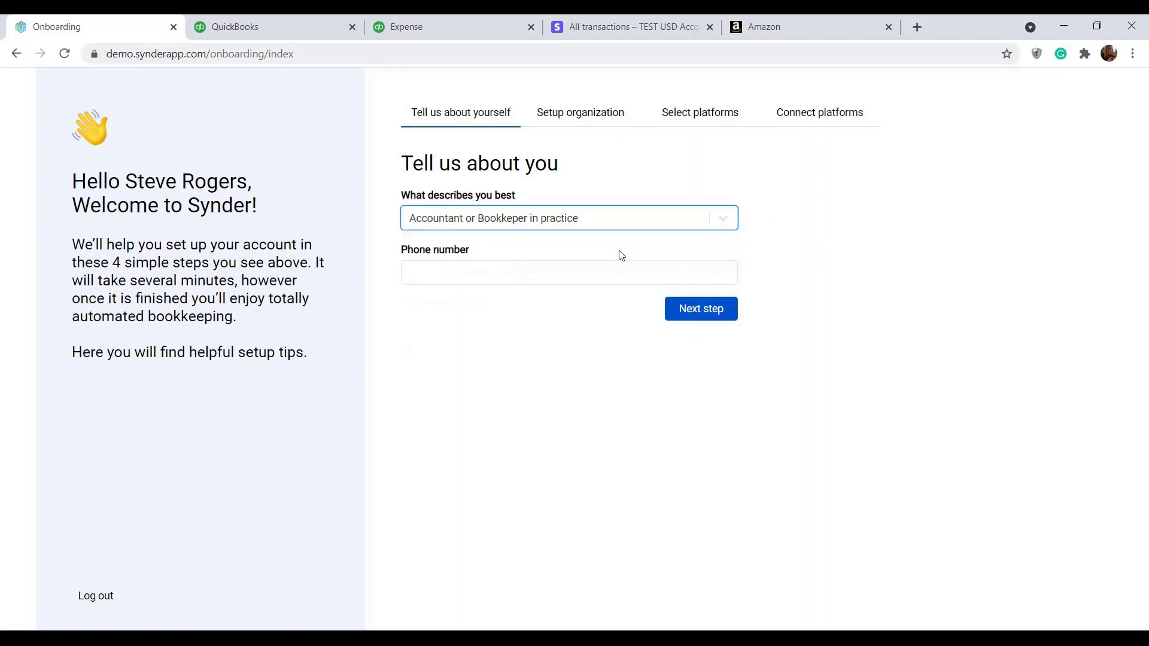
{"action": "left_click", "coordinate": [546, 267]}
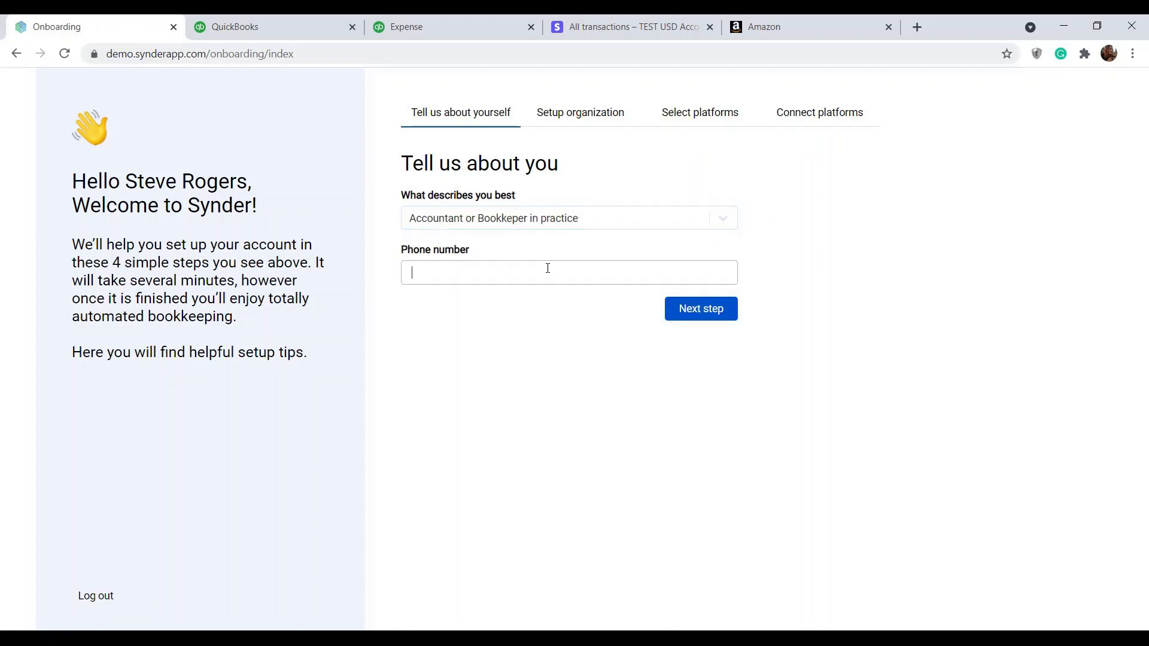
{"action": "type", "text": "+12345678"}
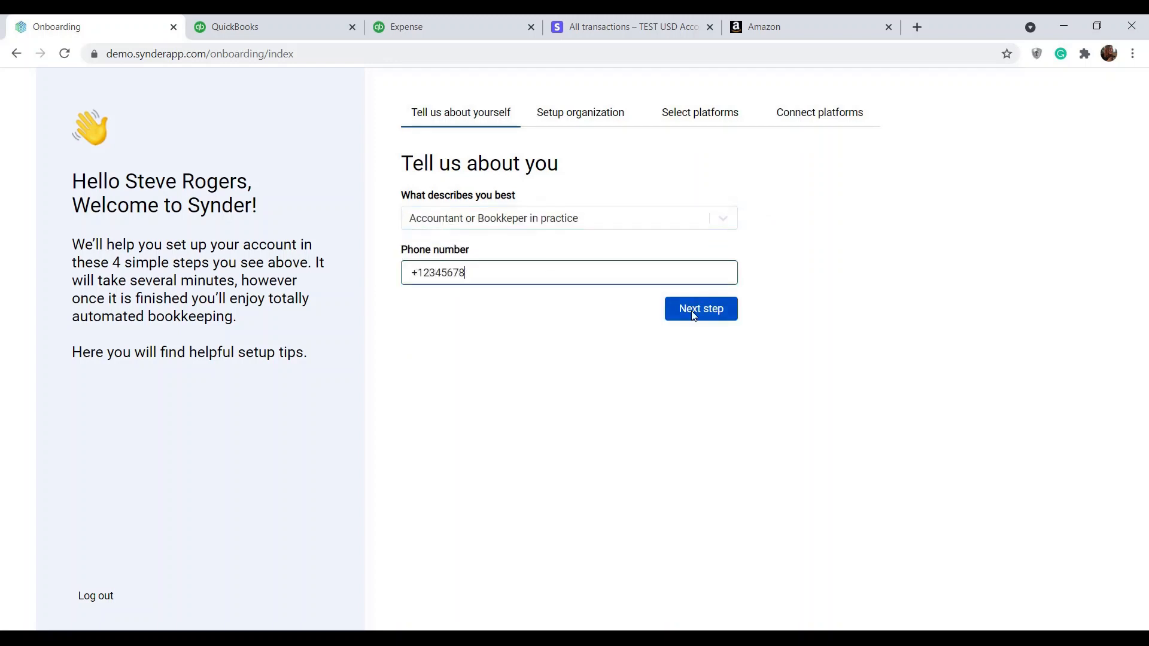
{"action": "left_click", "coordinate": [703, 309]}
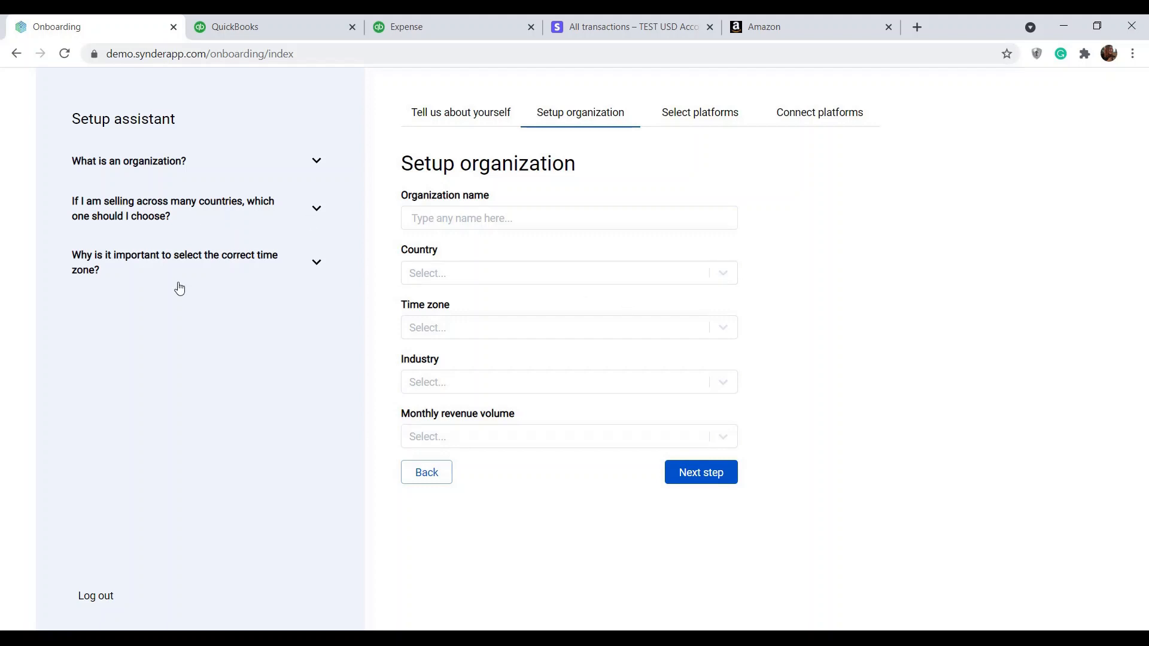
Read the help on what an organization is, then name the organization Captain America with United States as its country.
{"action": "left_click", "coordinate": [199, 165]}
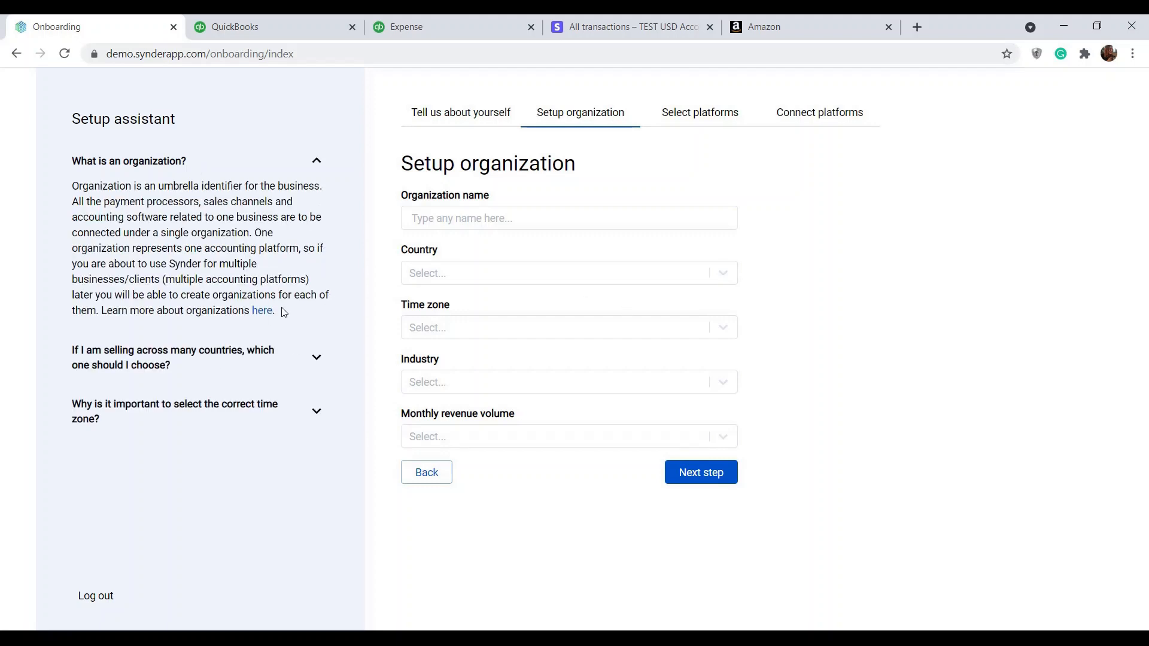
{"action": "left_click", "coordinate": [463, 218]}
{"action": "type", "text": "Captain America"}
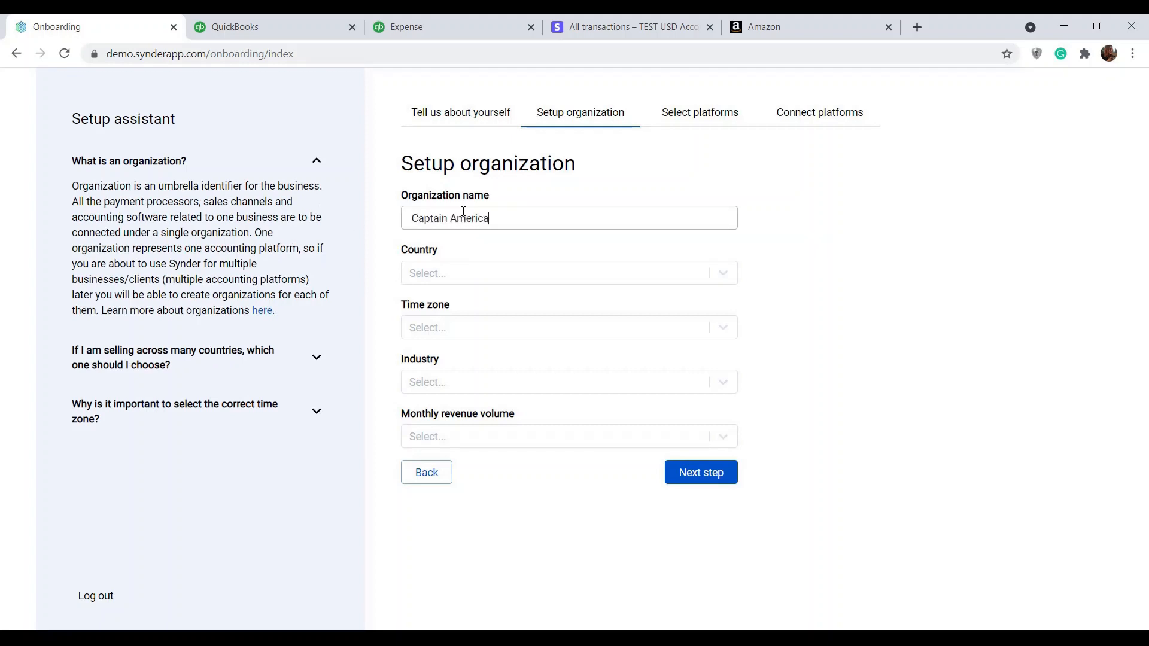
{"action": "left_click", "coordinate": [461, 273]}
{"action": "type", "text": "united"}
{"action": "left_click", "coordinate": [468, 381]}
Set time zone America/New_York, industry eCommerce and monthly revenue volume 250K - 1M, and submit the organization details.
{"action": "left_click", "coordinate": [470, 328]}
{"action": "type", "text": "new"}
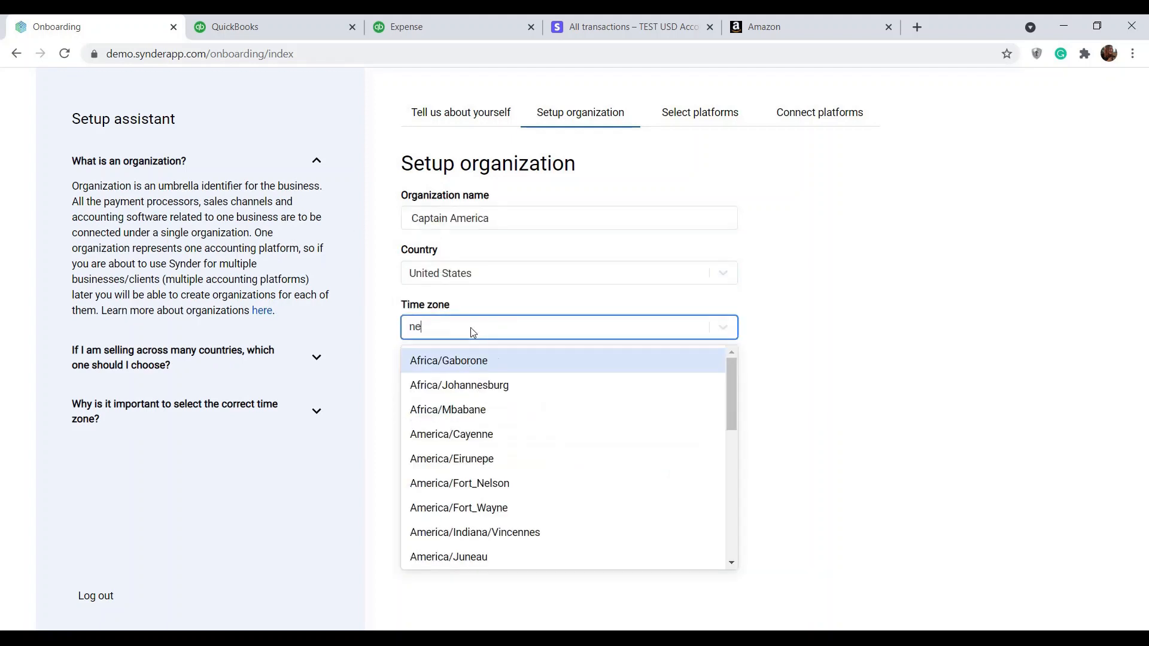
{"action": "left_click", "coordinate": [476, 361]}
{"action": "left_click", "coordinate": [486, 381]}
{"action": "left_click", "coordinate": [473, 465]}
{"action": "left_click", "coordinate": [467, 437]}
{"action": "left_click", "coordinate": [468, 542]}
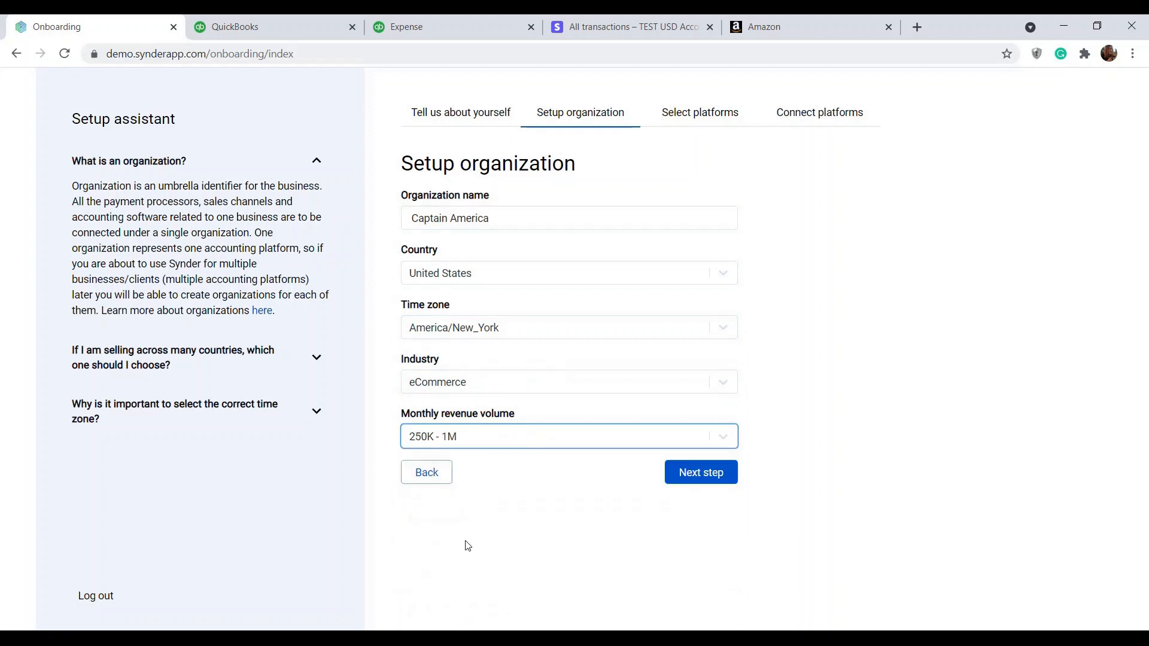
{"action": "left_click", "coordinate": [719, 473]}
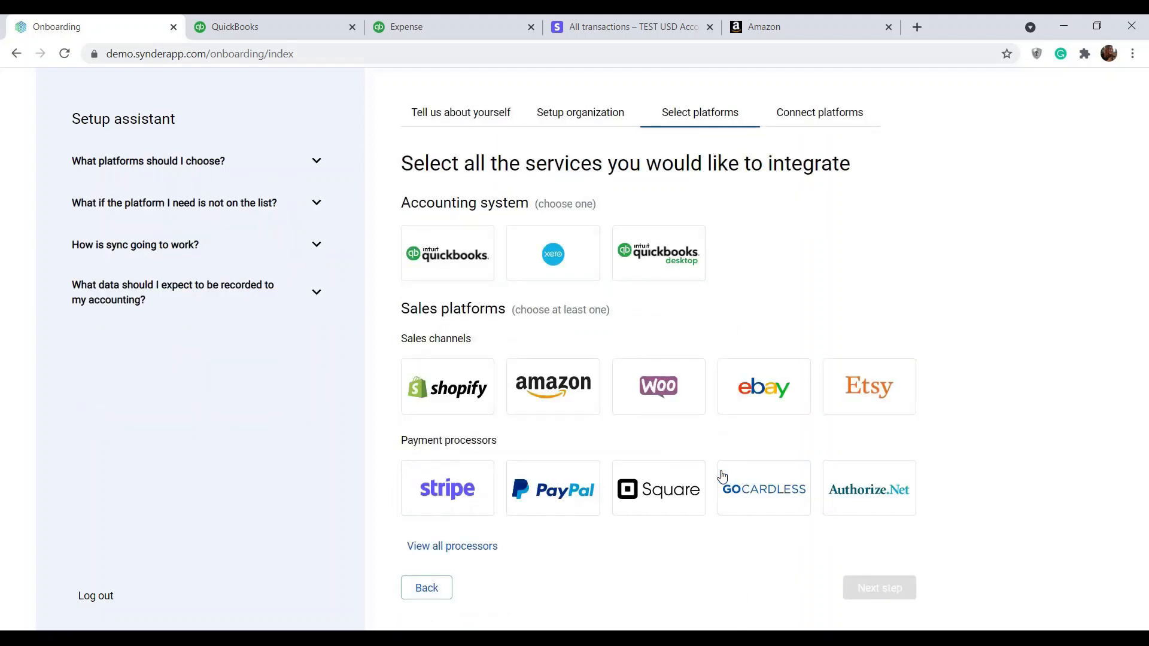
Choose QuickBooks as the accounting system and Amazon and Stripe as the sales platforms to integrate.
{"action": "left_click", "coordinate": [440, 267]}
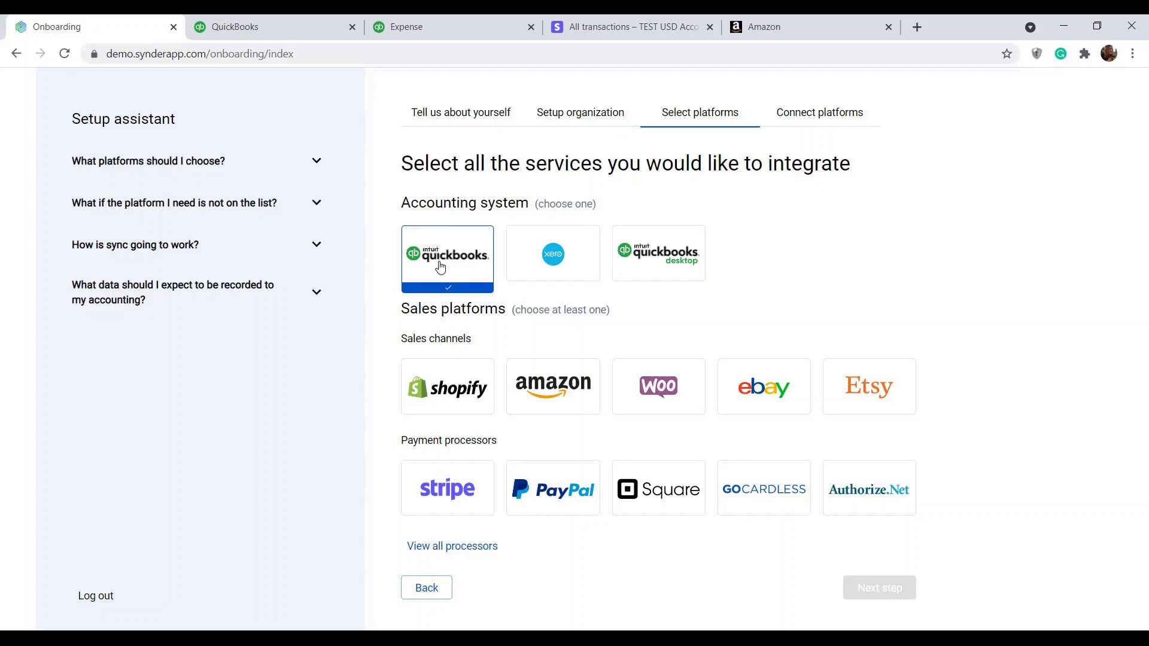
{"action": "left_click", "coordinate": [550, 392]}
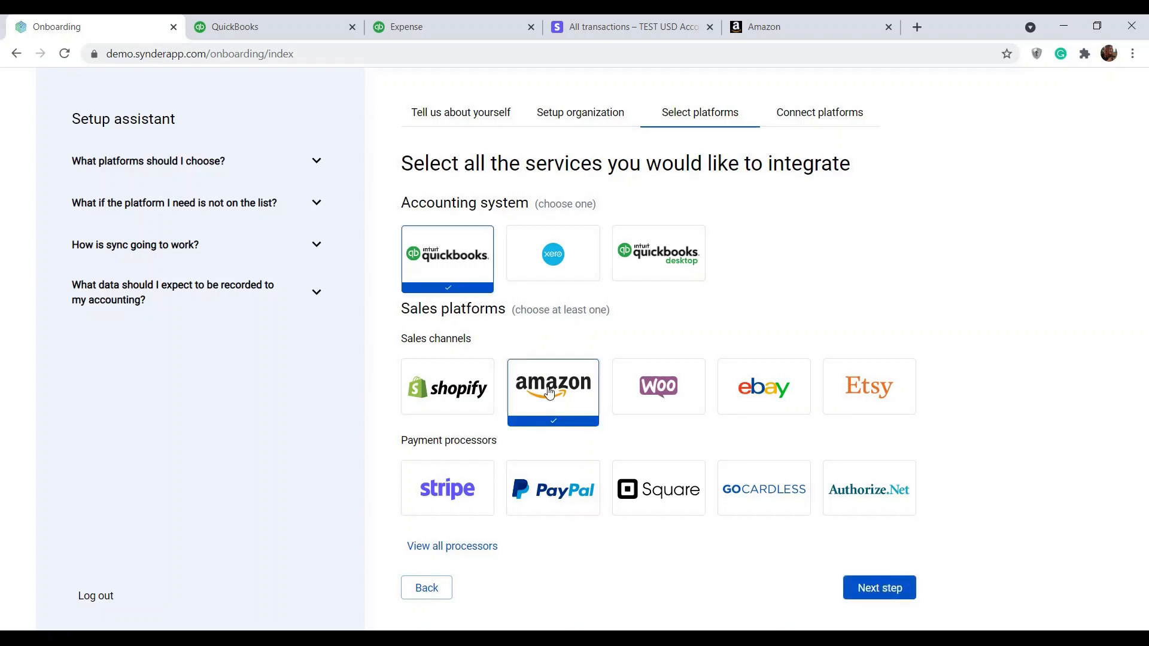
{"action": "left_click", "coordinate": [451, 475]}
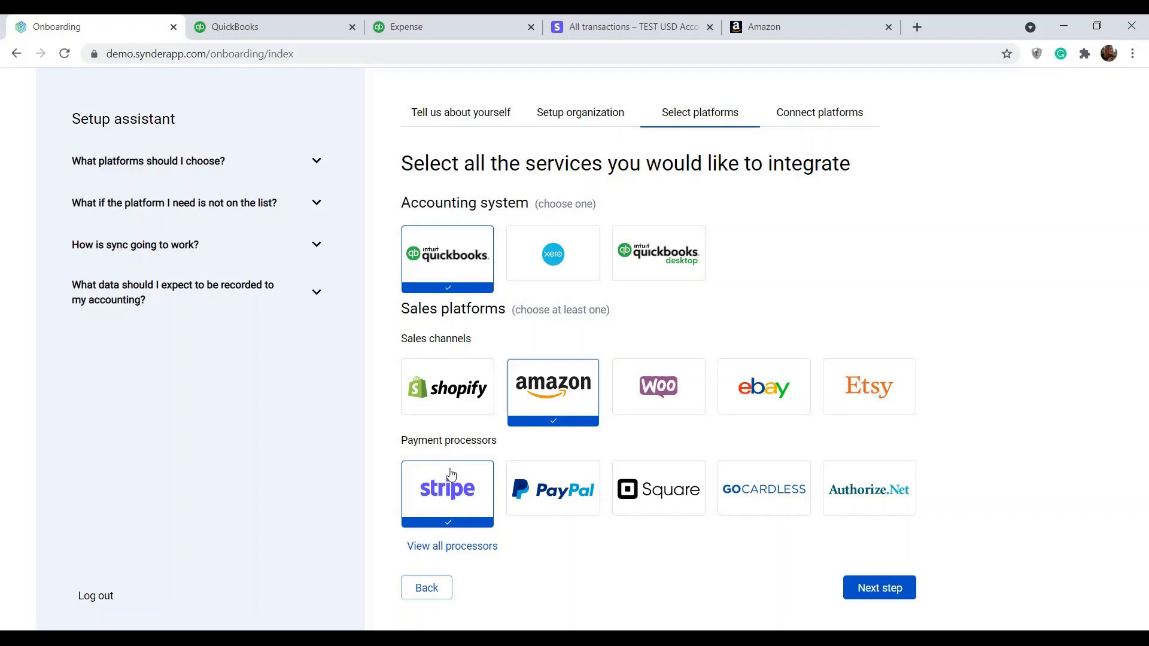
Look through the full list of payment processors without adding any, and proceed to connecting the platforms.
{"action": "left_click", "coordinate": [462, 546]}
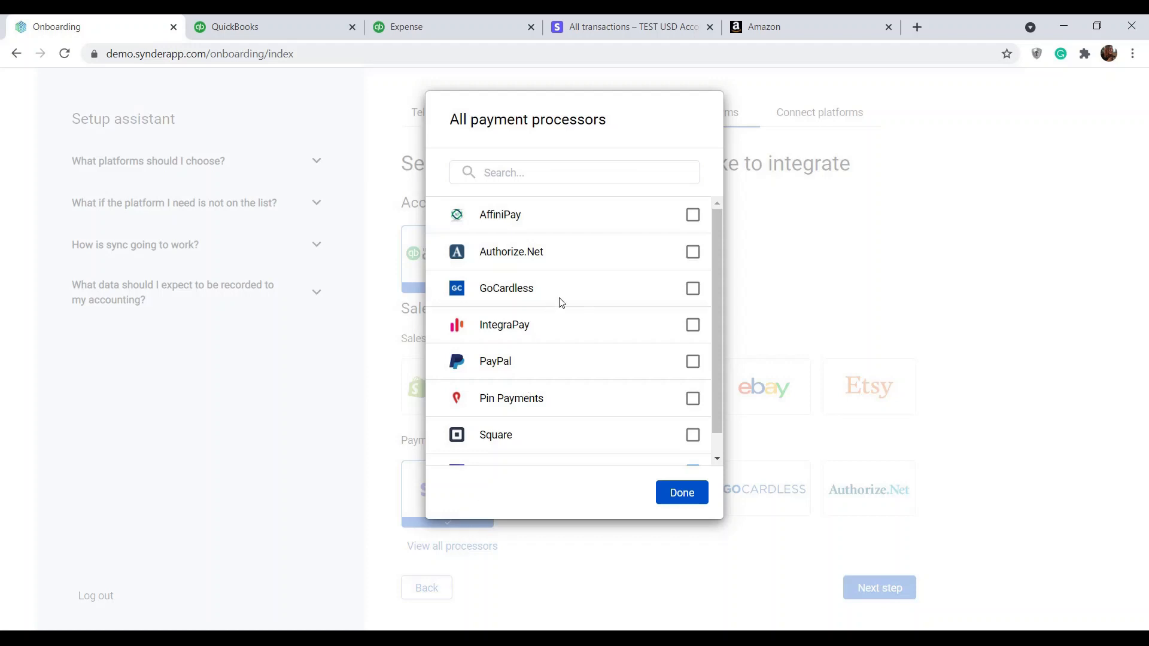
{"action": "scroll", "coordinate": [565, 439], "scroll_direction": "down", "scroll_amount": 1}
{"action": "scroll", "coordinate": [571, 438], "scroll_direction": "up", "scroll_amount": 1}
{"action": "left_click", "coordinate": [683, 494]}
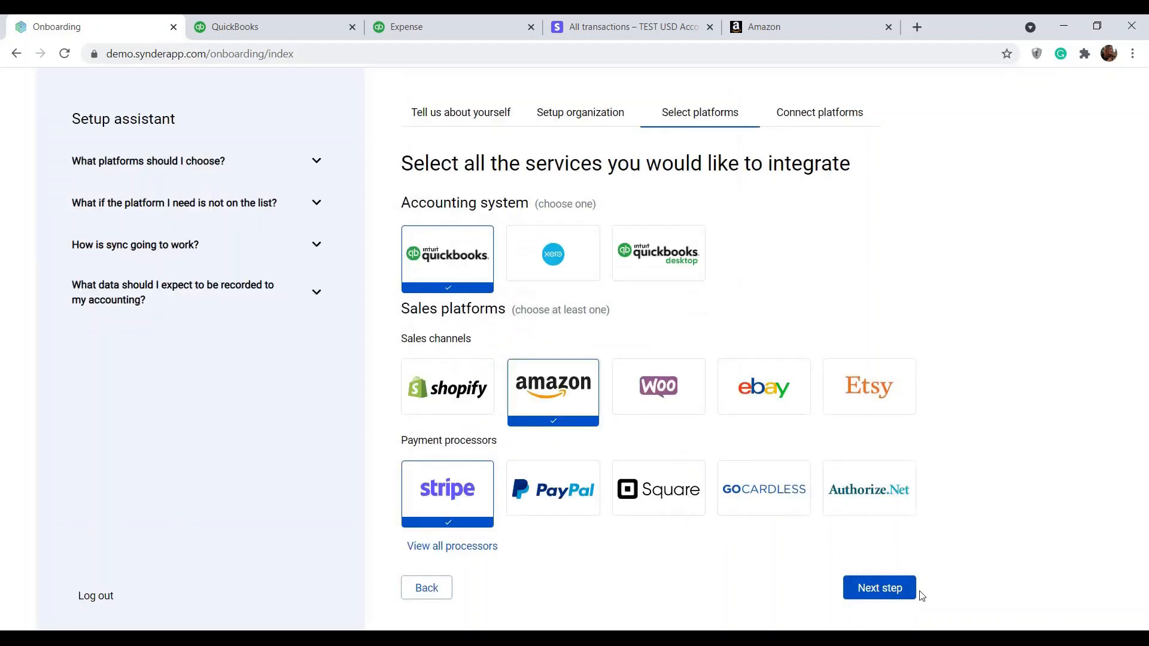
{"action": "left_click", "coordinate": [898, 587]}
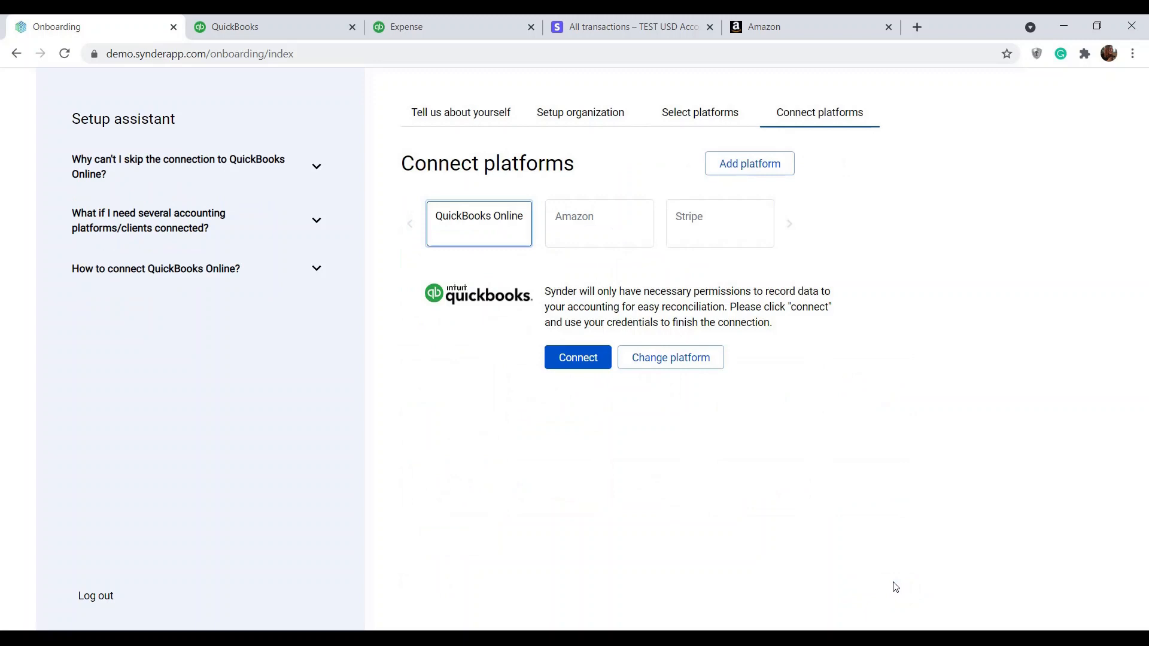
Connect QuickBooks Online using the company Demo Company US.
{"action": "left_click", "coordinate": [583, 365]}
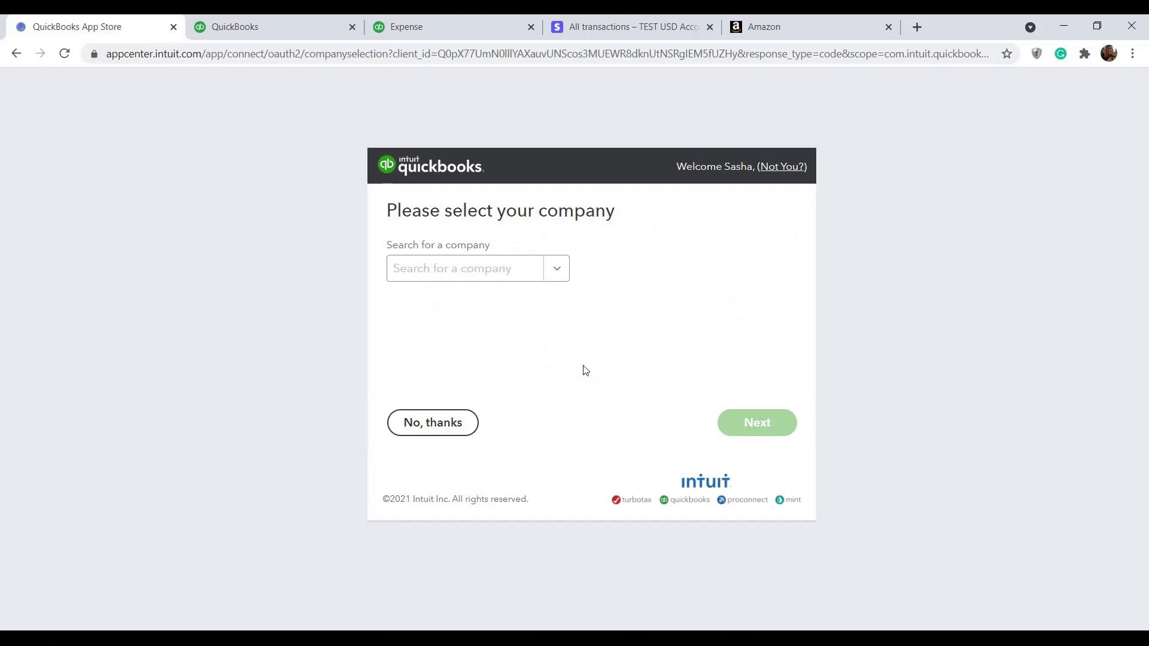
{"action": "left_click", "coordinate": [542, 267]}
{"action": "left_click", "coordinate": [508, 396]}
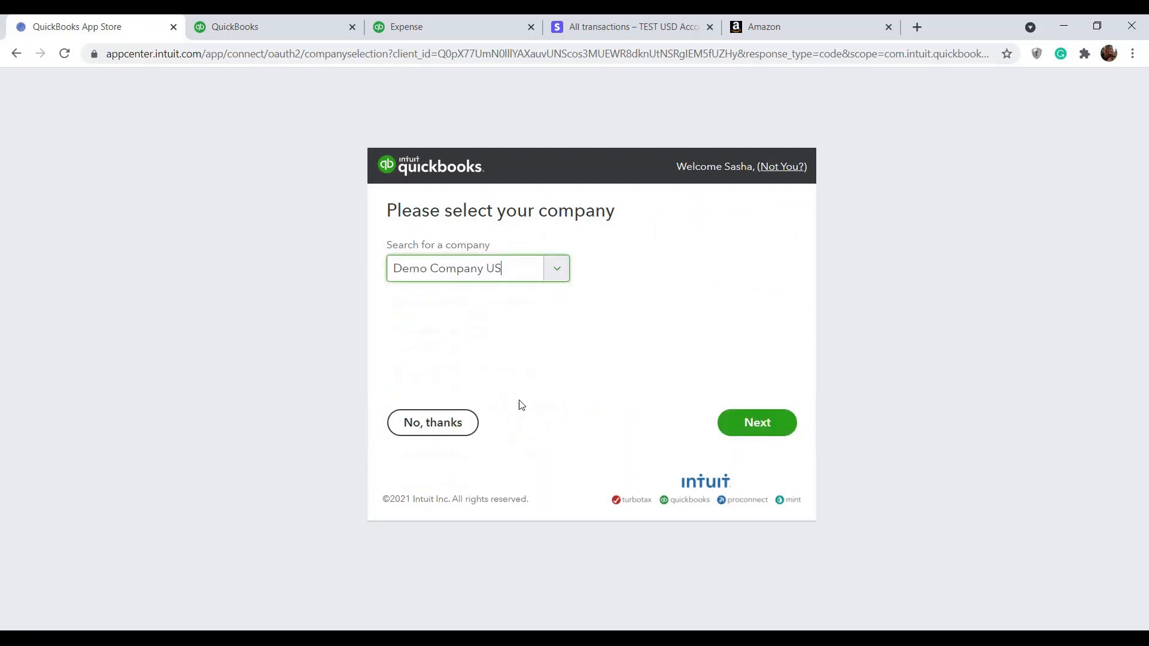
{"action": "left_click", "coordinate": [737, 424]}
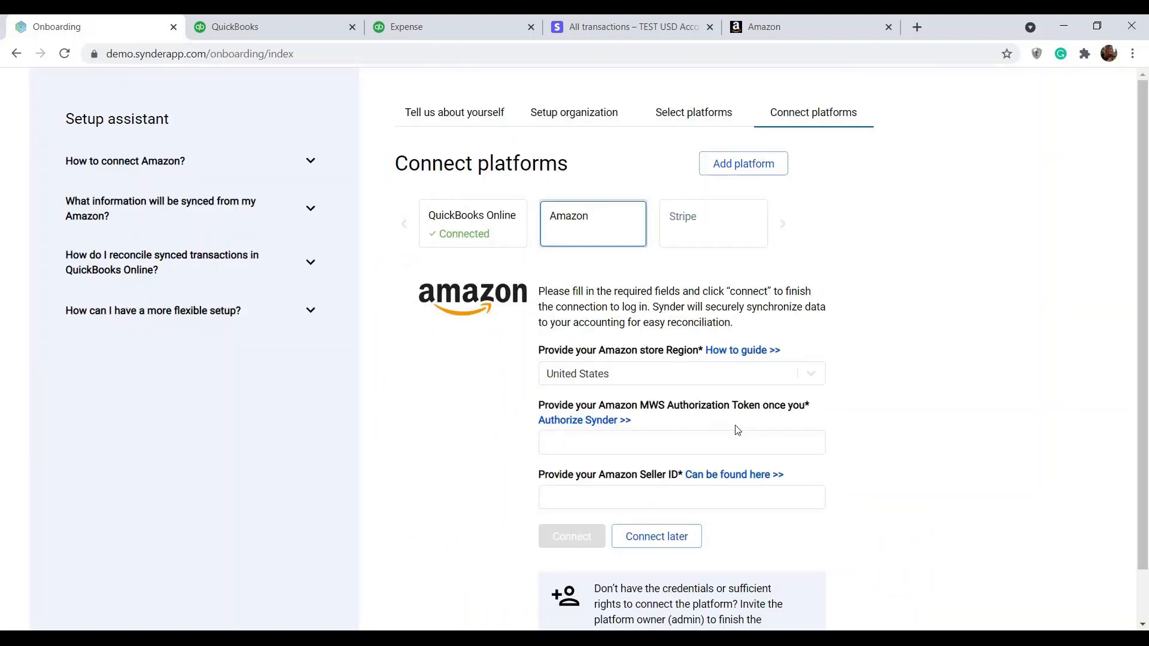
Authorize Synder as a developer in Amazon Seller Central, accepting the MWS License Agreement and the responsibility statement.
{"action": "left_click", "coordinate": [626, 426]}
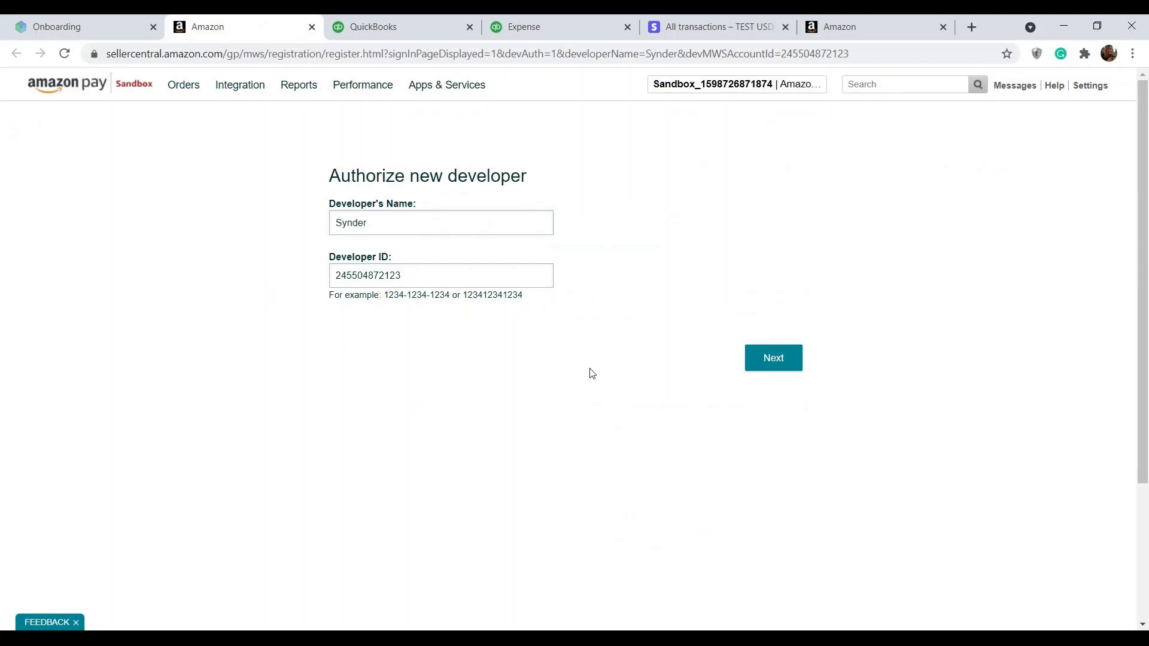
{"action": "left_click", "coordinate": [788, 367]}
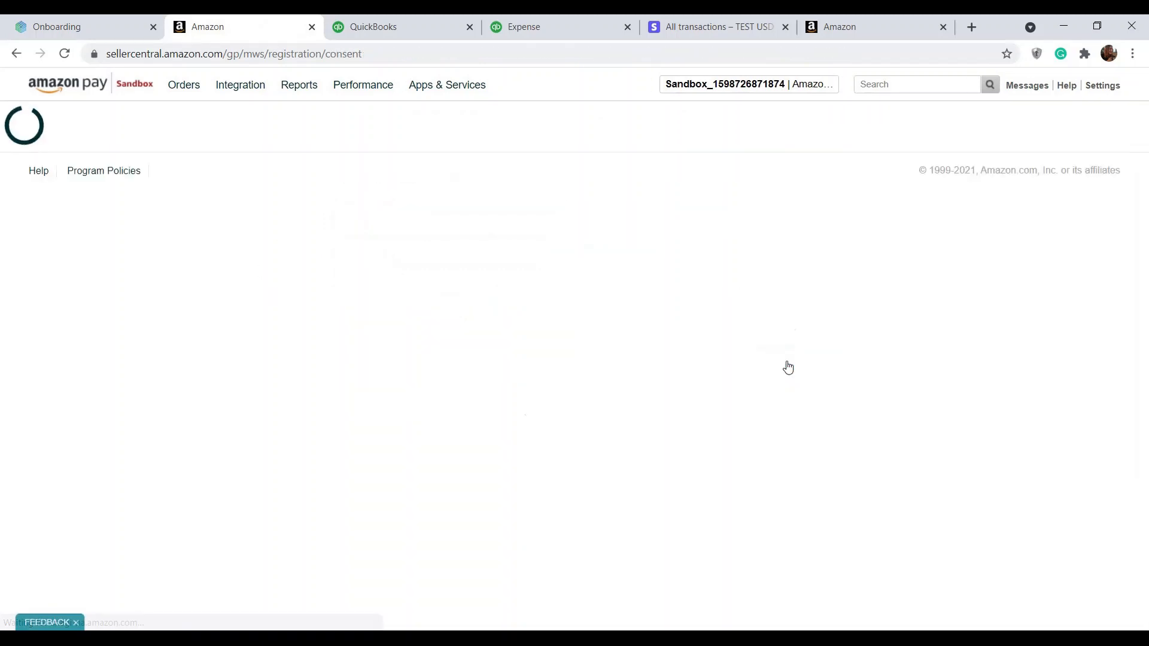
{"action": "left_click", "coordinate": [336, 241]}
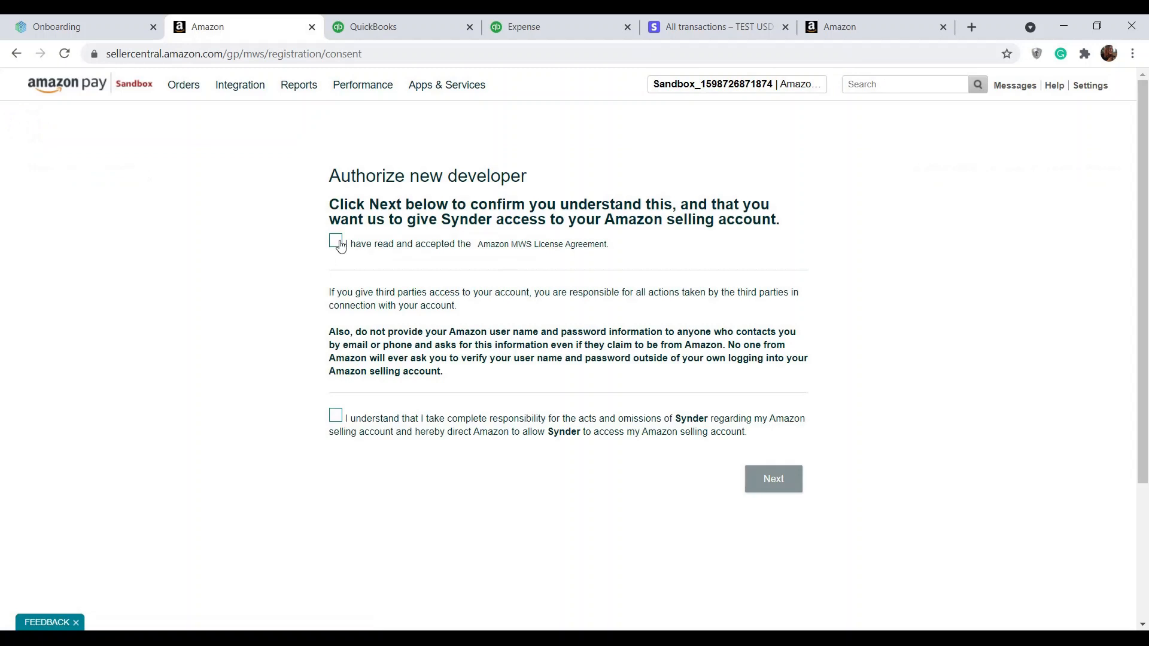
{"action": "left_click", "coordinate": [336, 417]}
{"action": "left_click", "coordinate": [778, 484]}
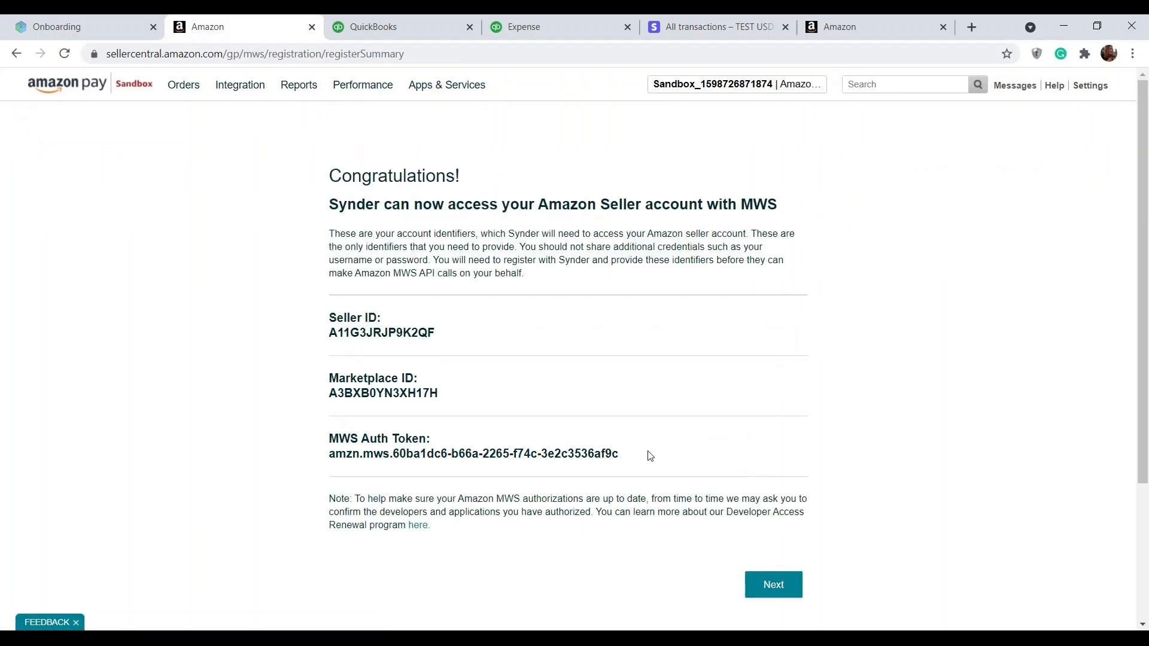
Copy the MWS Auth Token from the Amazon page into Synder's Amazon MWS Authorization Token field.
{"action": "left_click_drag", "start_coordinate": [650, 456], "coordinate": [330, 455]}
{"action": "key", "text": "ctrl+c"}
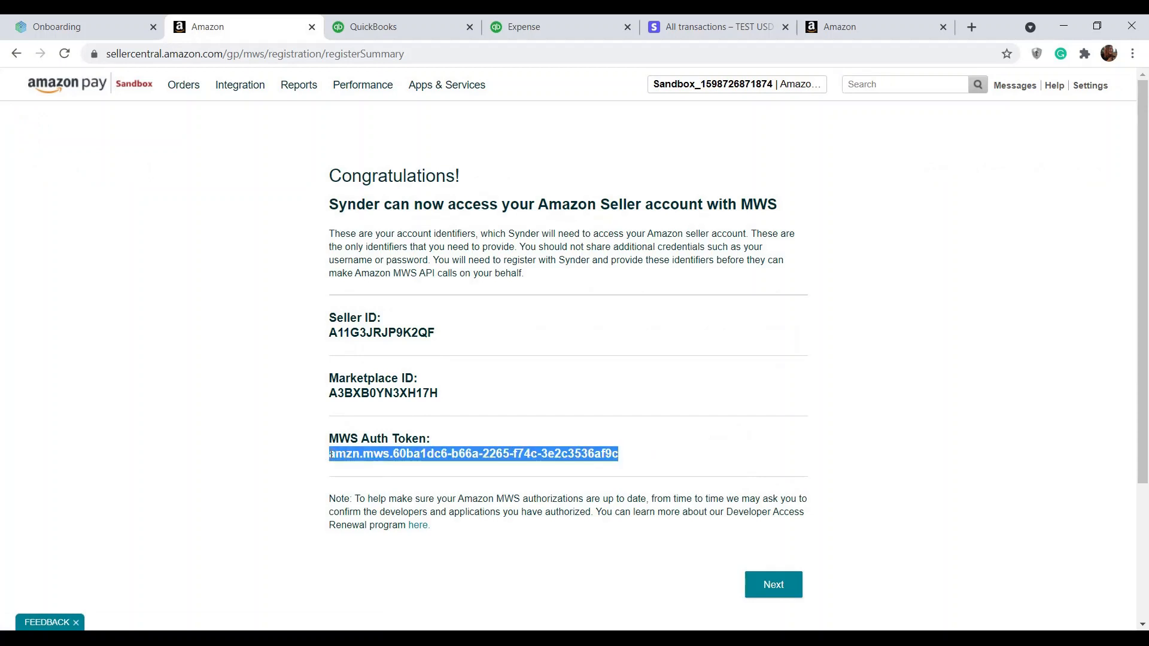
{"action": "left_click", "coordinate": [135, 29]}
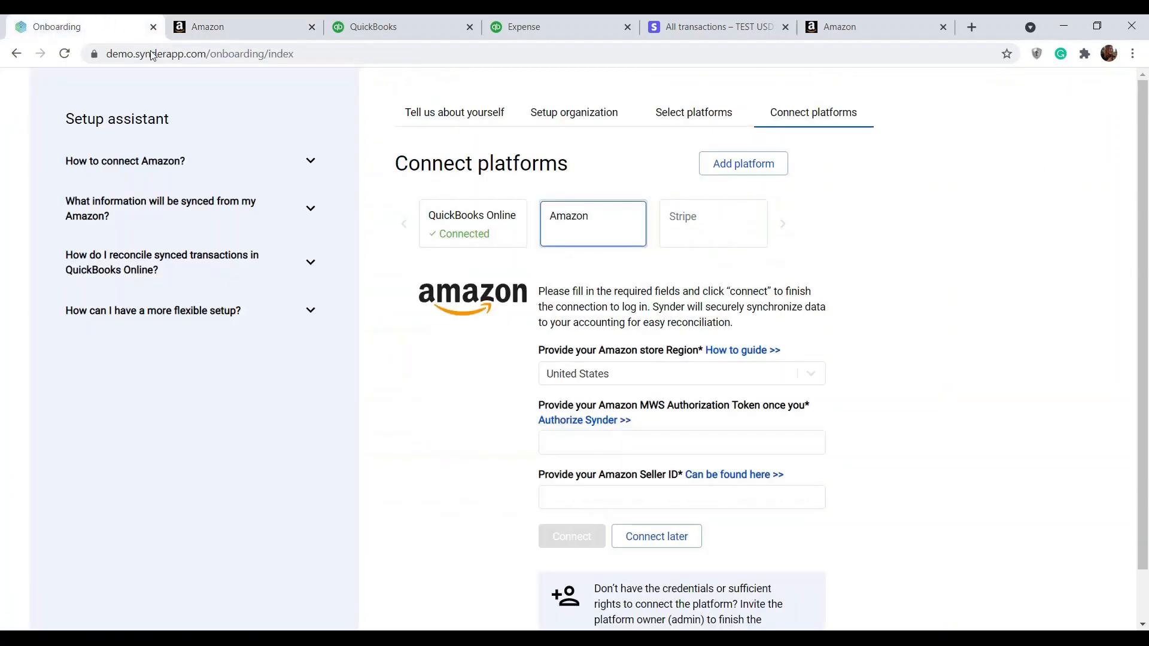
{"action": "left_click", "coordinate": [576, 443]}
{"action": "key", "text": "ctrl+v"}
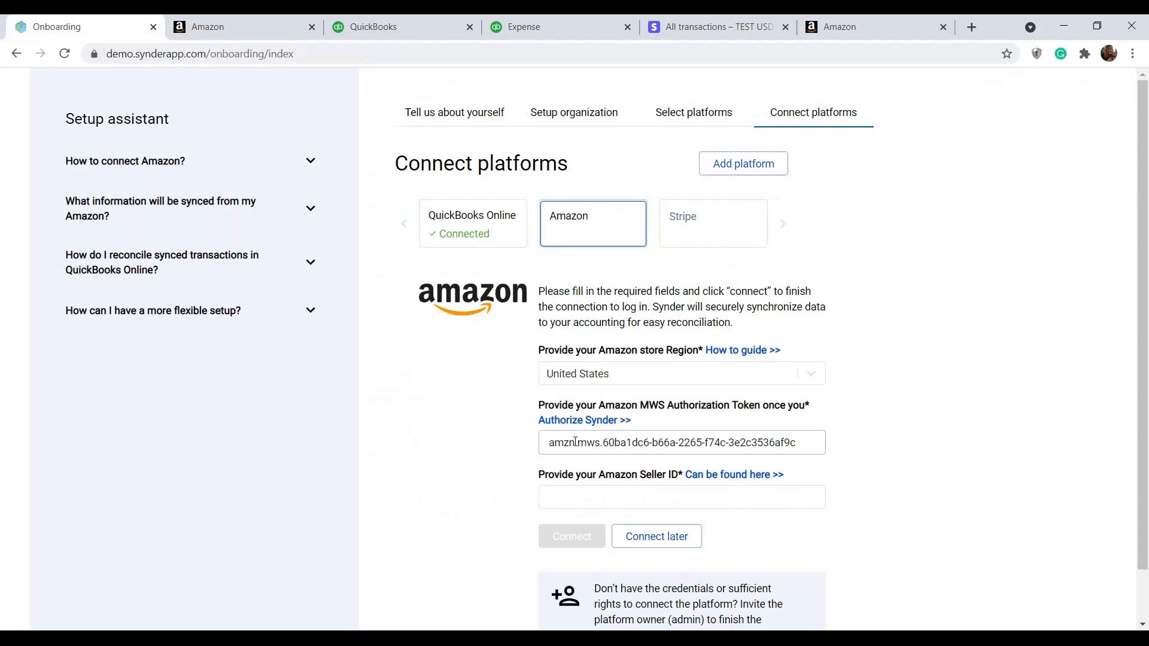
Copy the Seller ID from the Amazon page into Synder's Amazon Seller ID field and connect the store.
{"action": "left_click", "coordinate": [275, 21]}
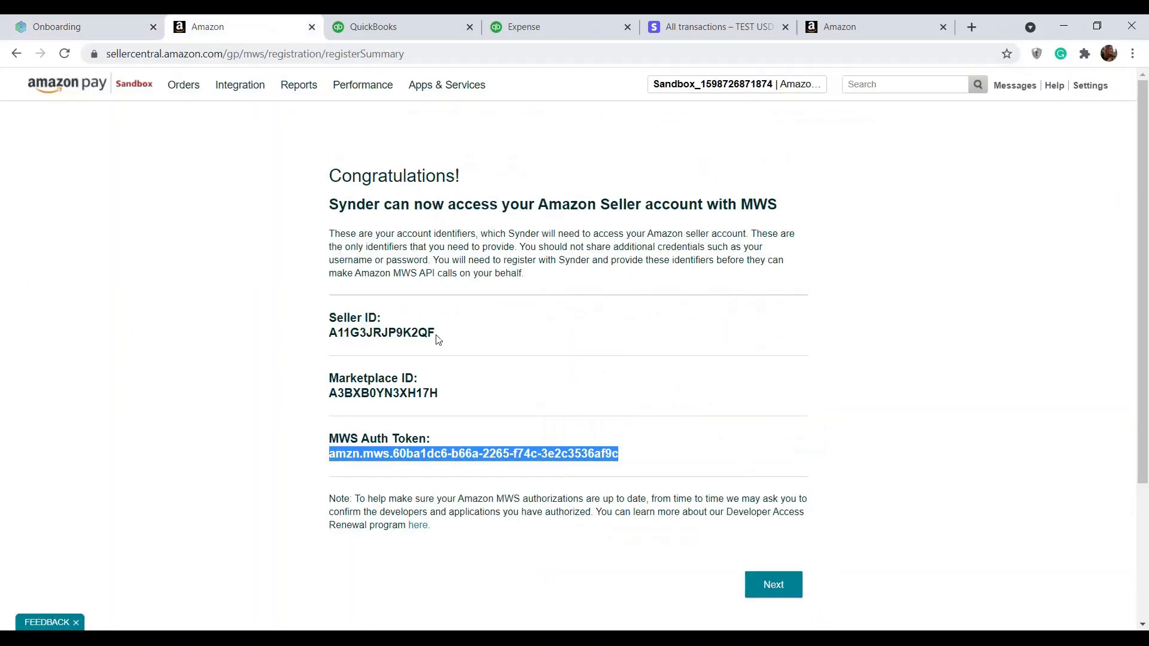
{"action": "left_click_drag", "start_coordinate": [437, 340], "coordinate": [327, 340]}
{"action": "key", "text": "ctrl+c"}
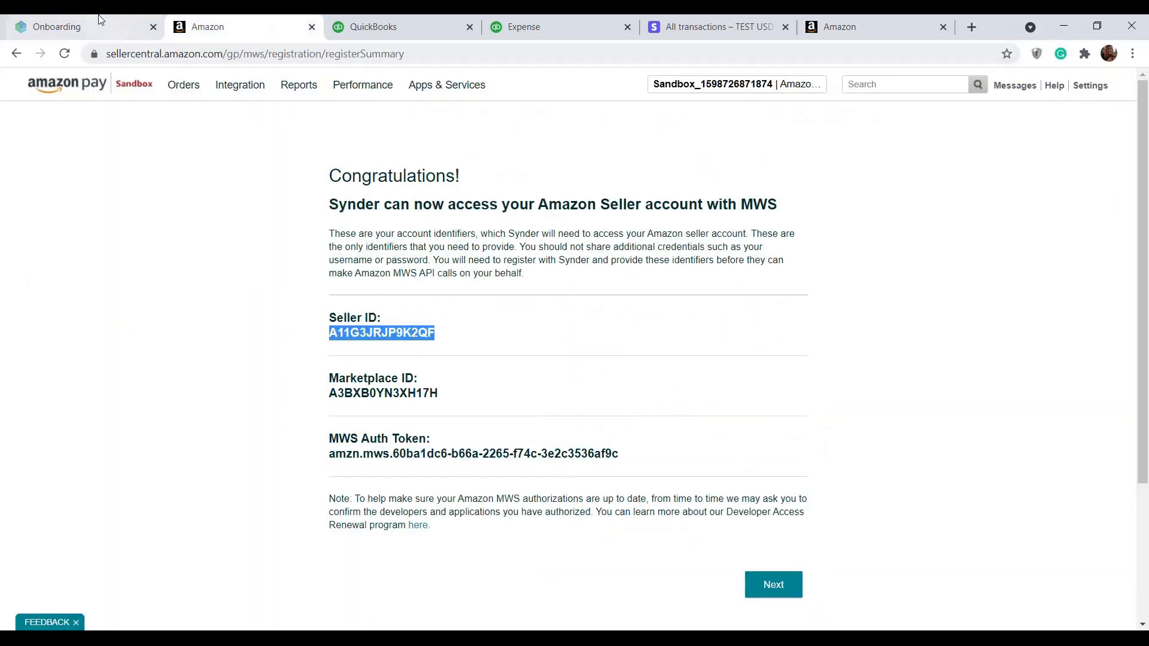
{"action": "left_click", "coordinate": [71, 26]}
{"action": "left_click", "coordinate": [586, 498]}
{"action": "key", "text": "ctrl+v"}
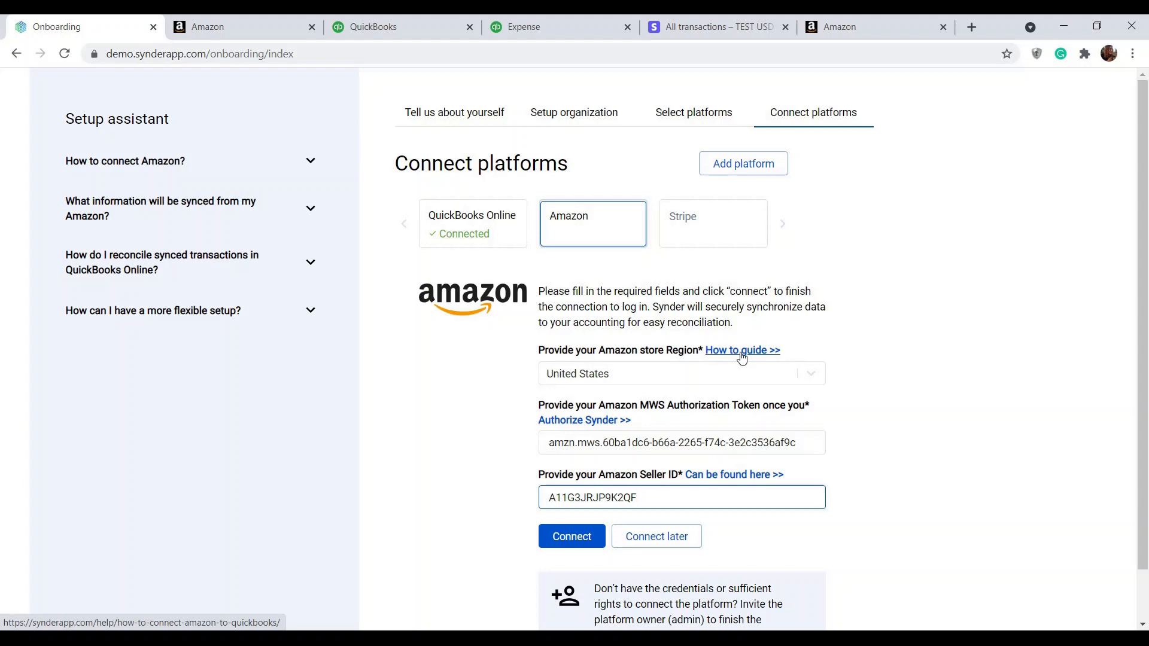
{"action": "scroll", "coordinate": [742, 357], "scroll_direction": "down", "scroll_amount": 1}
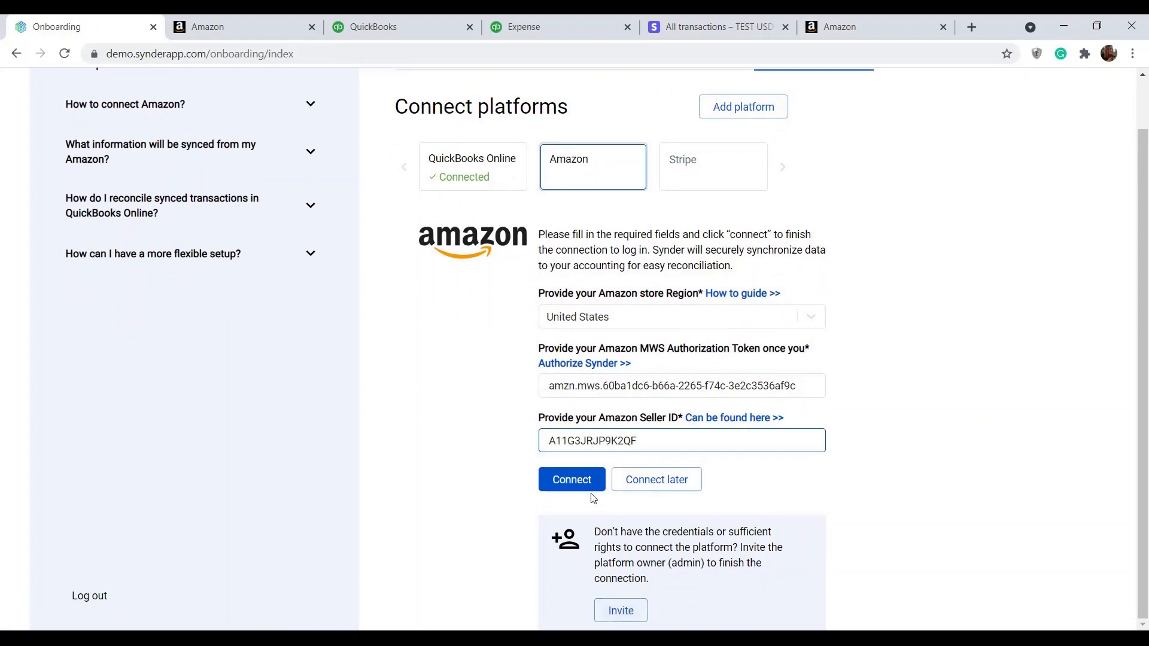
{"action": "left_click", "coordinate": [573, 486]}
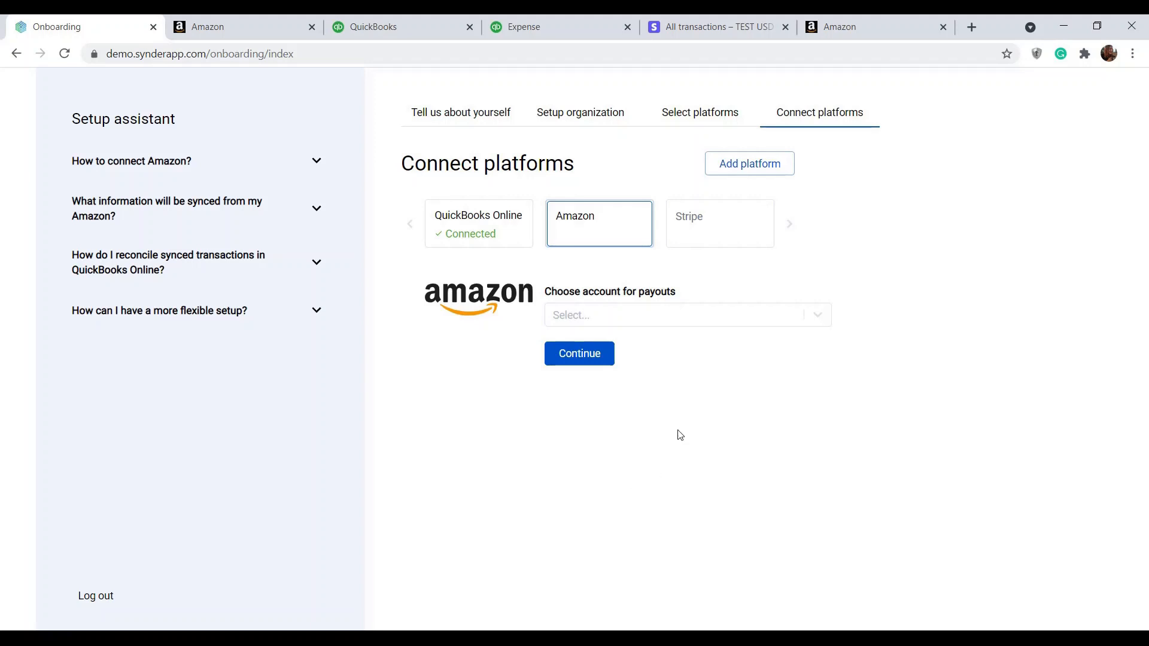
Set the Amazon payout account to Checking, consult the help on reconciling synced transactions, and continue.
{"action": "left_click", "coordinate": [667, 319]}
{"action": "left_click", "coordinate": [630, 379]}
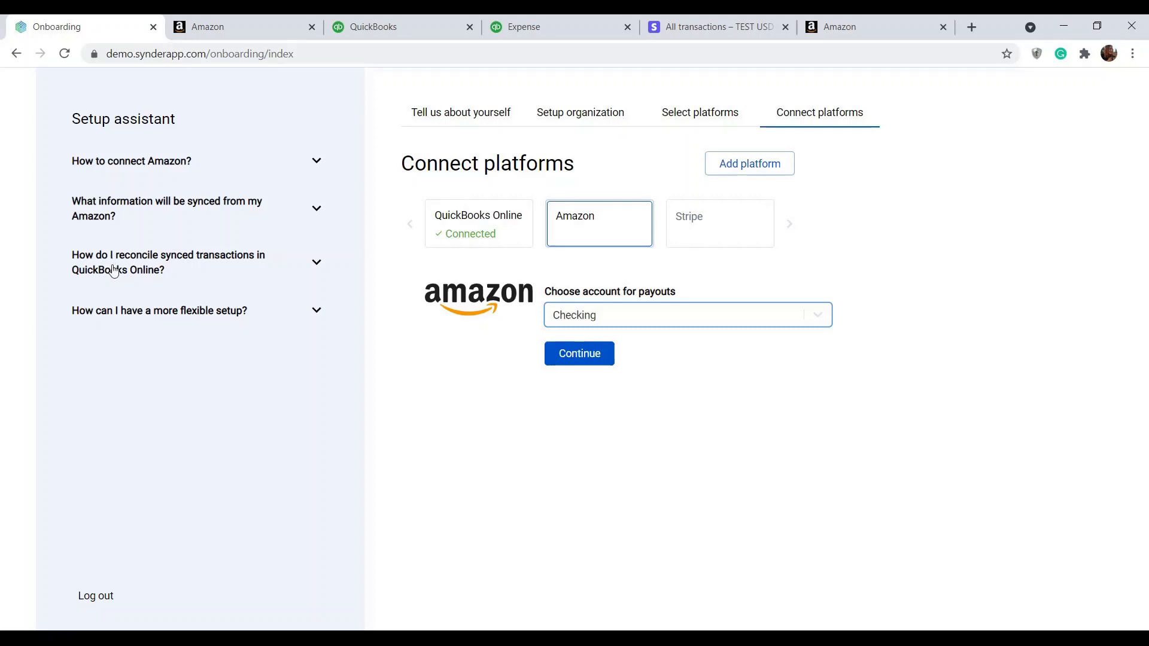
{"action": "left_click", "coordinate": [200, 271]}
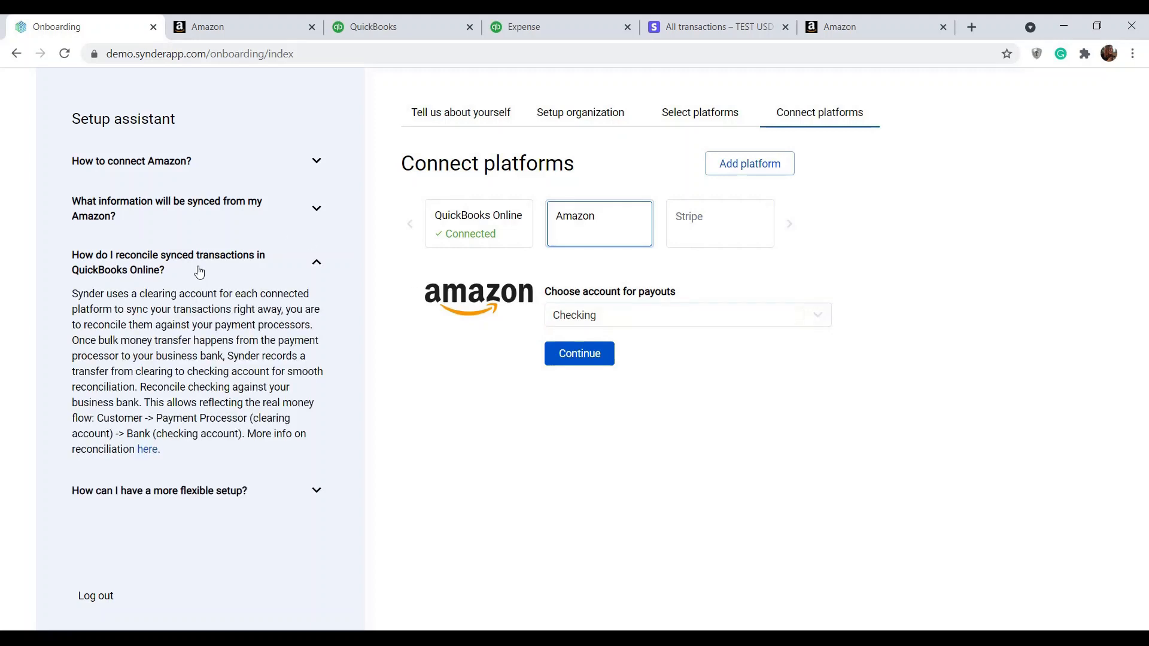
{"action": "left_click", "coordinate": [570, 362]}
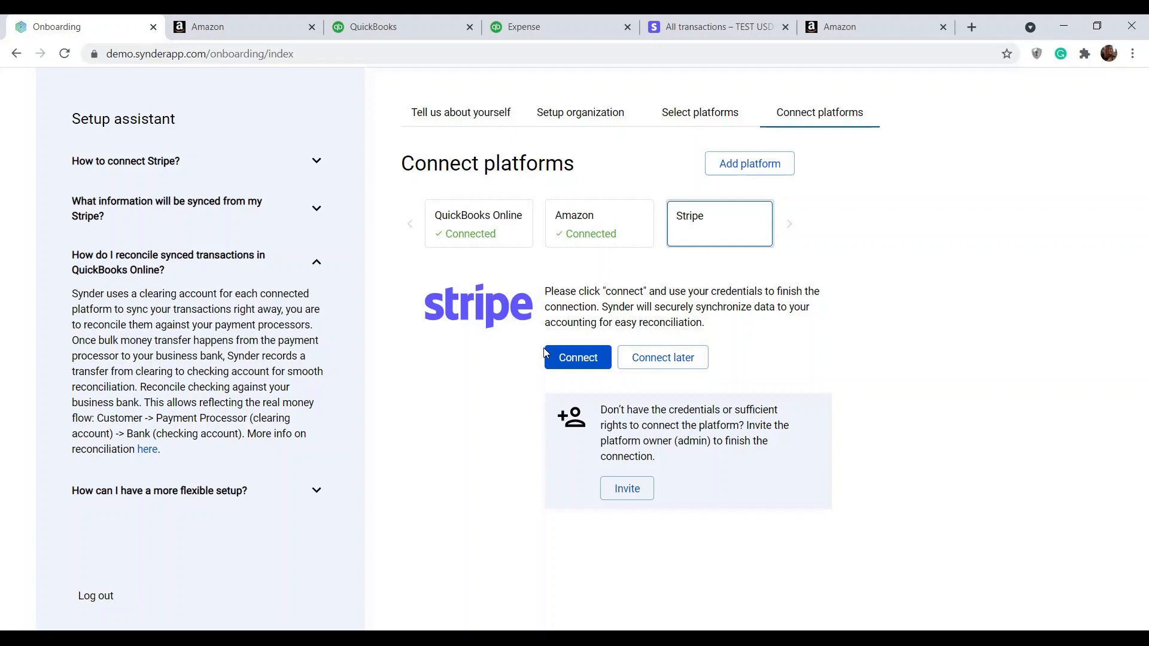
Connect Stripe using the TEST USD Account (Synder).
{"action": "left_click", "coordinate": [578, 359]}
{"action": "scroll", "coordinate": [610, 446], "scroll_direction": "down", "scroll_amount": 5}
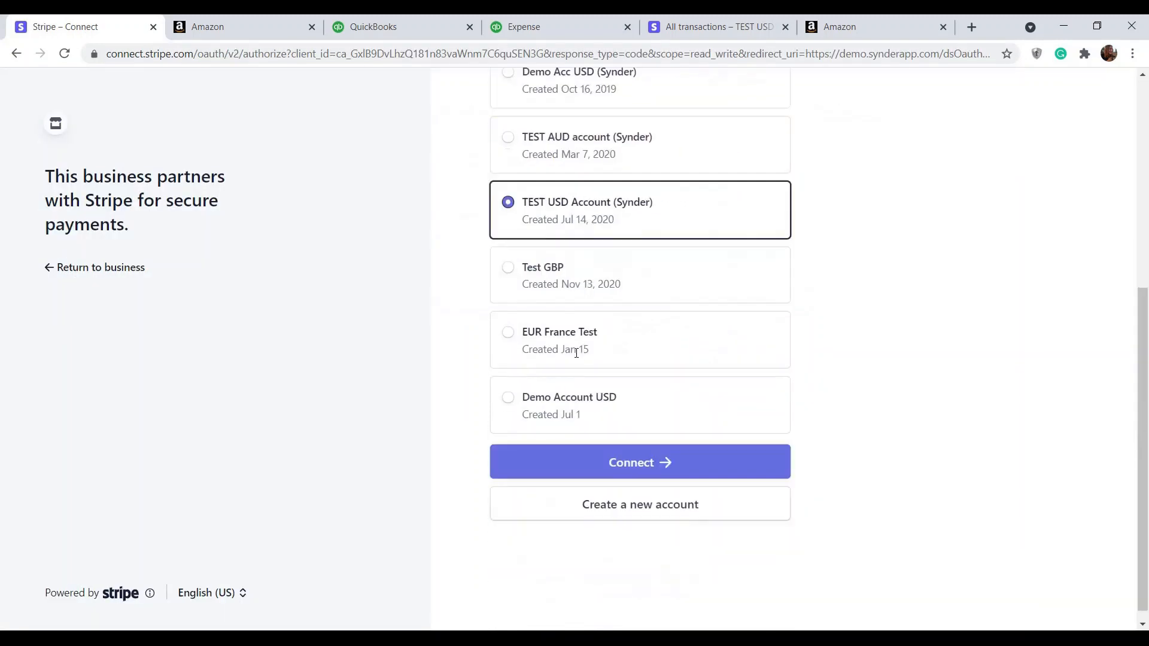
{"action": "left_click", "coordinate": [610, 446]}
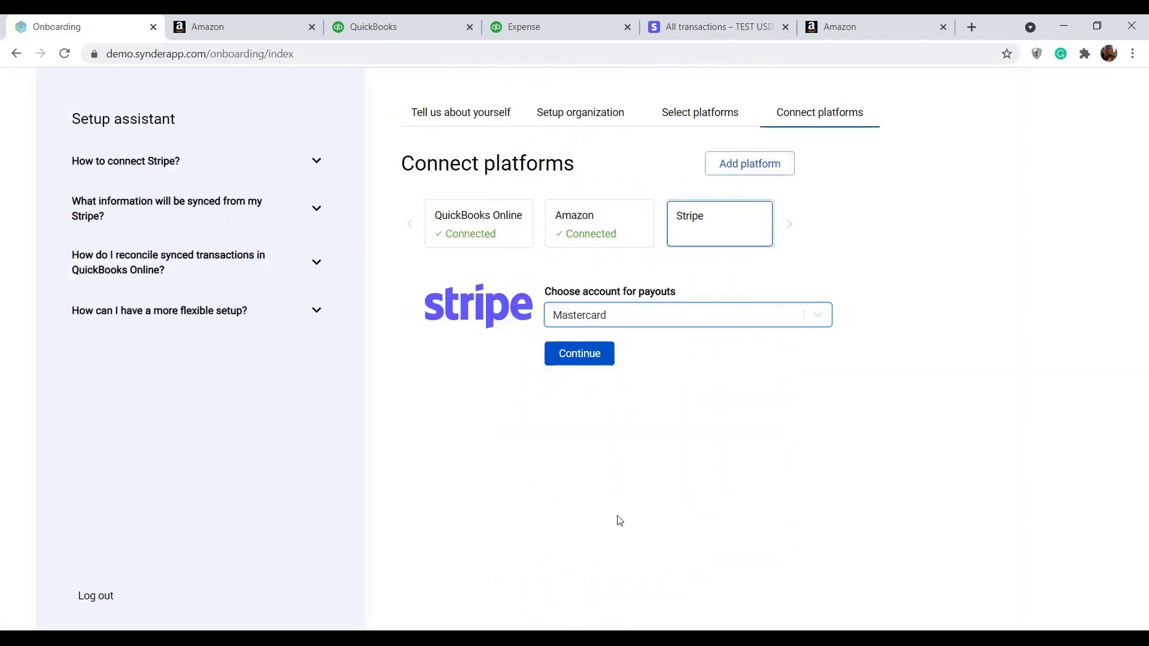
Set the Stripe payout account to Checking, finish connecting the platforms and create the account.
{"action": "left_click", "coordinate": [628, 314]}
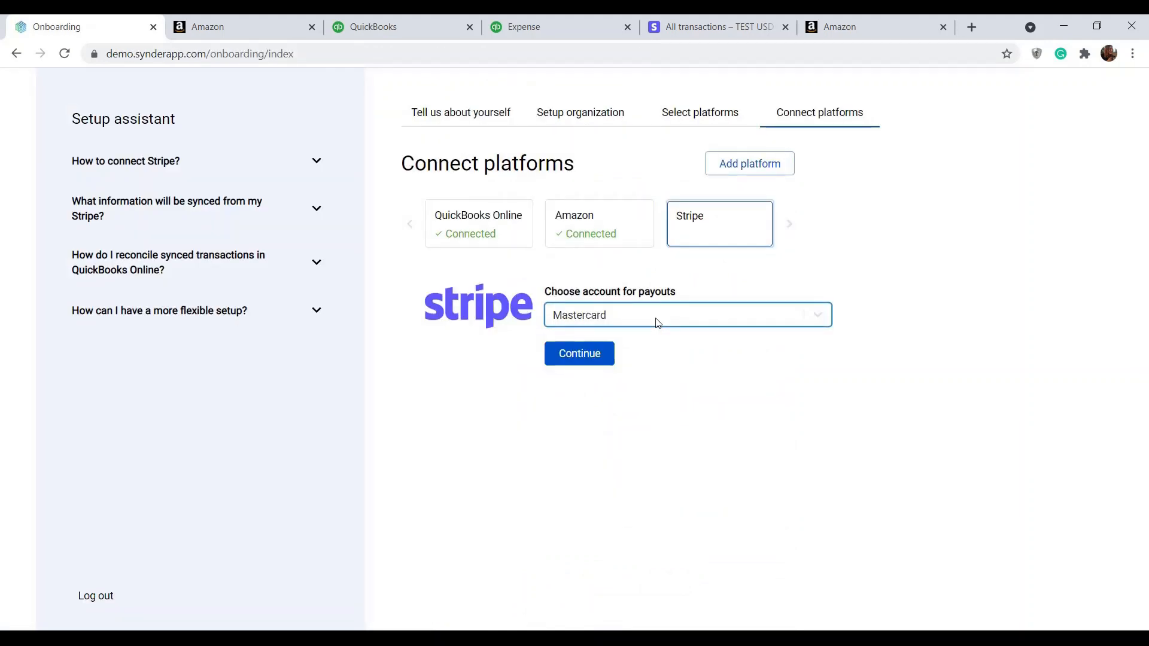
{"action": "left_click", "coordinate": [629, 373]}
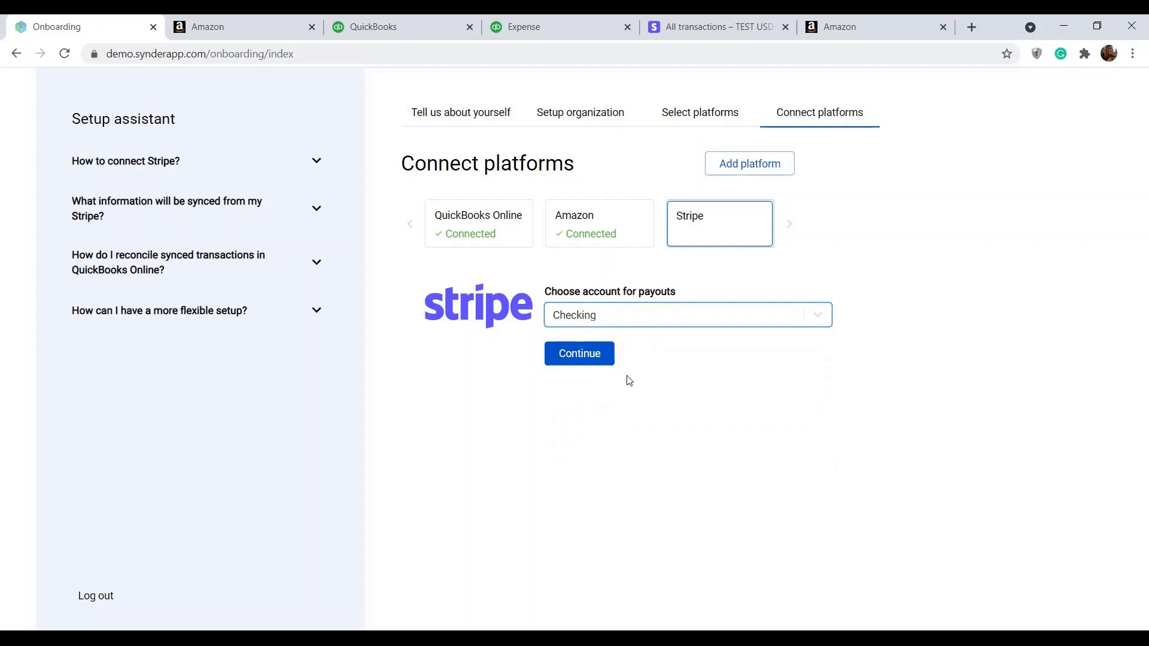
{"action": "left_click", "coordinate": [603, 354]}
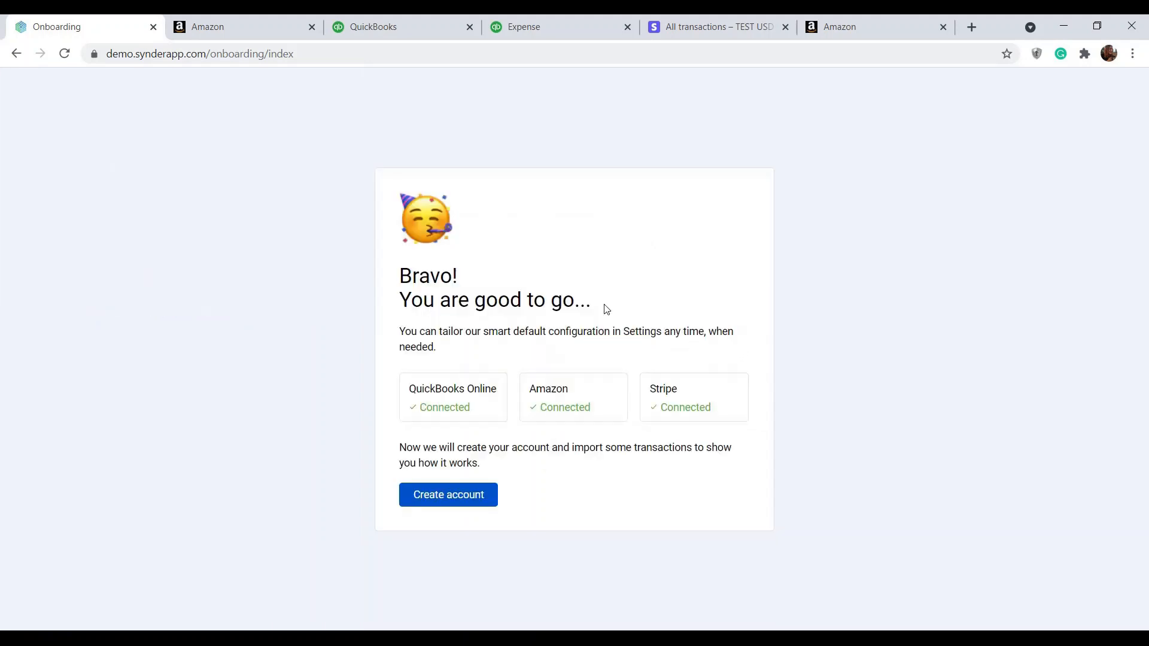
{"action": "left_click", "coordinate": [472, 498]}
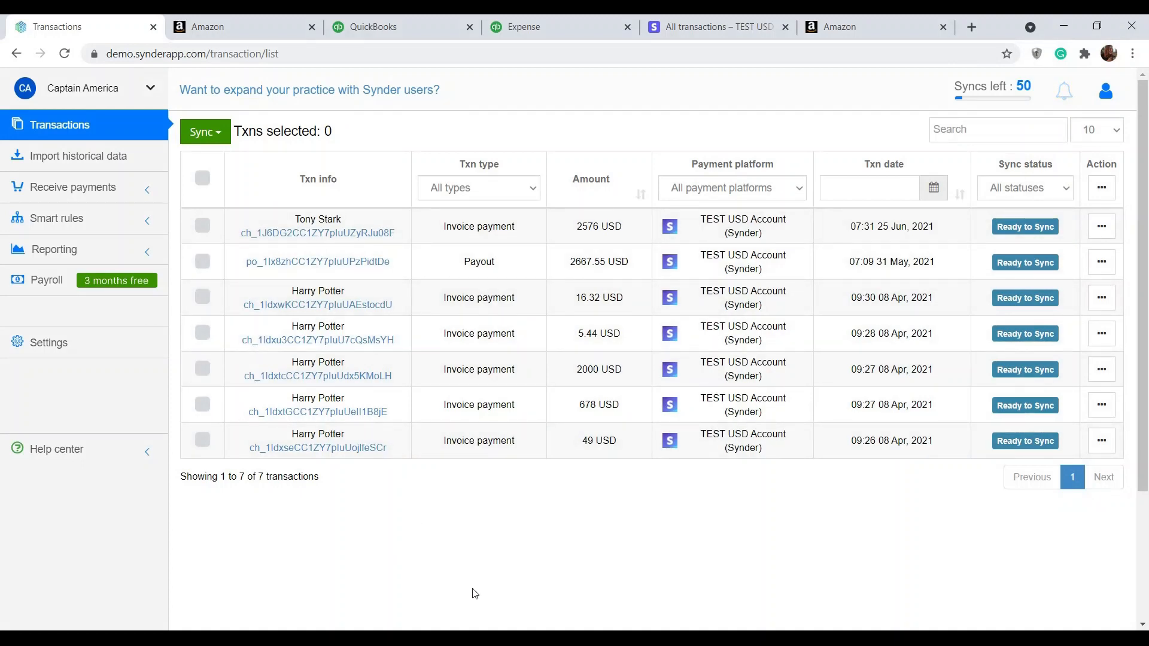
Examine the historical data import options for the TEST USD Account (Synder) Stripe platform, including the period and import choices.
{"action": "left_click", "coordinate": [100, 168]}
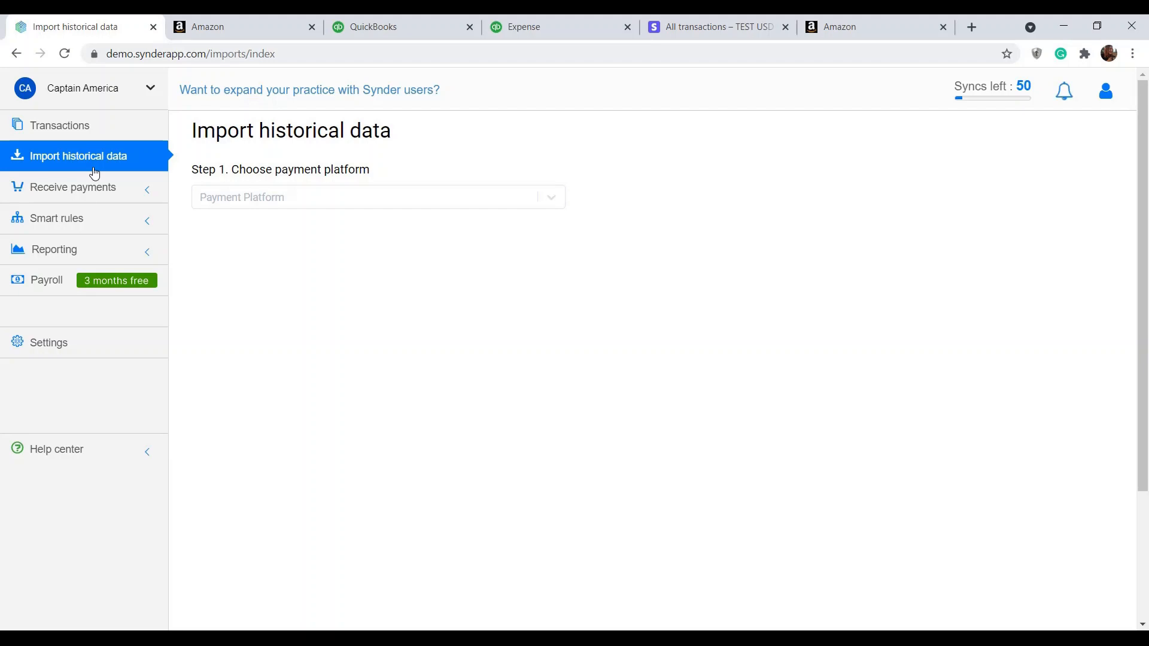
{"action": "left_click", "coordinate": [335, 198]}
{"action": "left_click", "coordinate": [360, 255]}
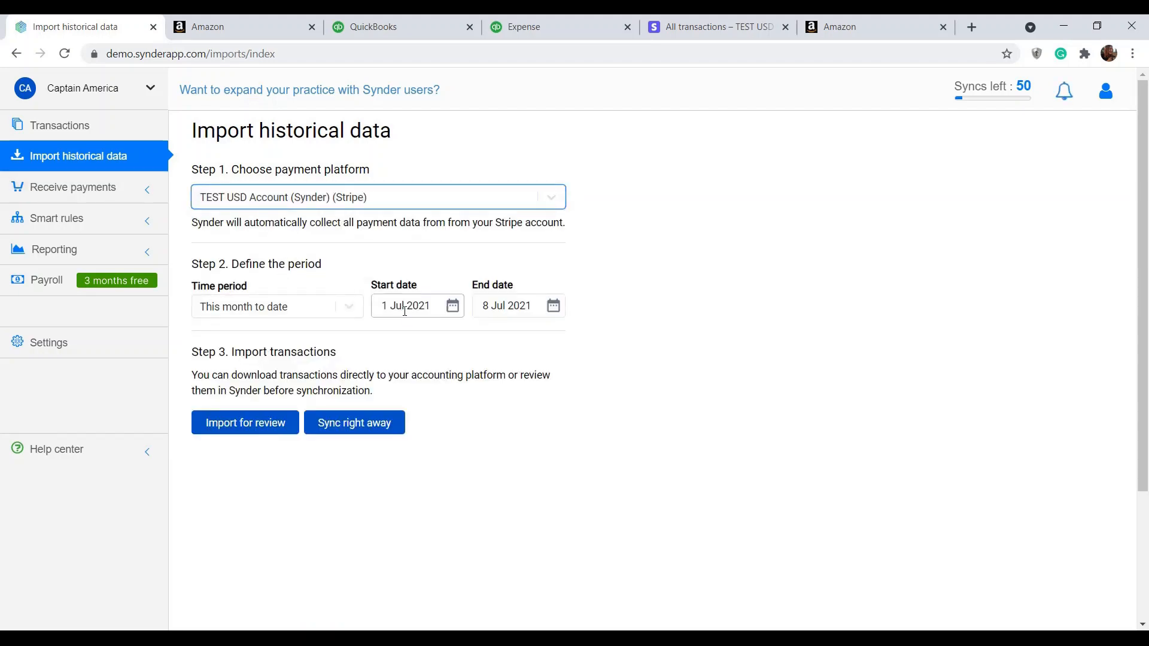
{"action": "left_click", "coordinate": [405, 310]}
{"action": "left_click", "coordinate": [462, 417]}
{"action": "left_click", "coordinate": [236, 423]}
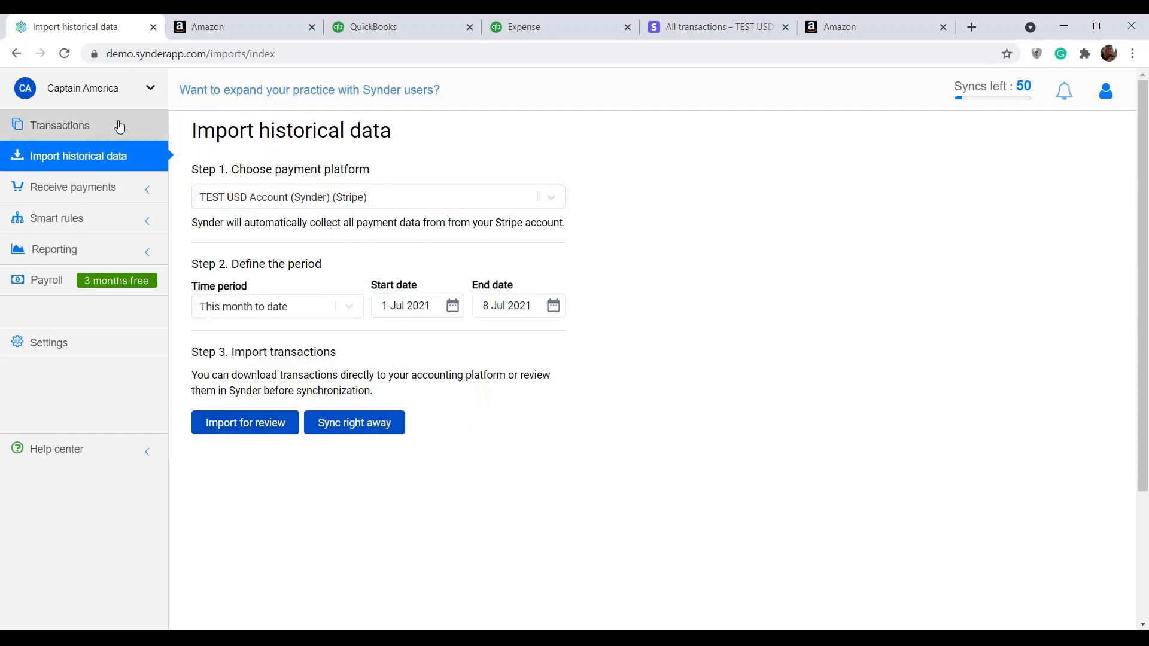
Sync the 2576 USD invoice payment from the transactions list and open its created invoice in QuickBooks.
{"action": "left_click", "coordinate": [119, 126]}
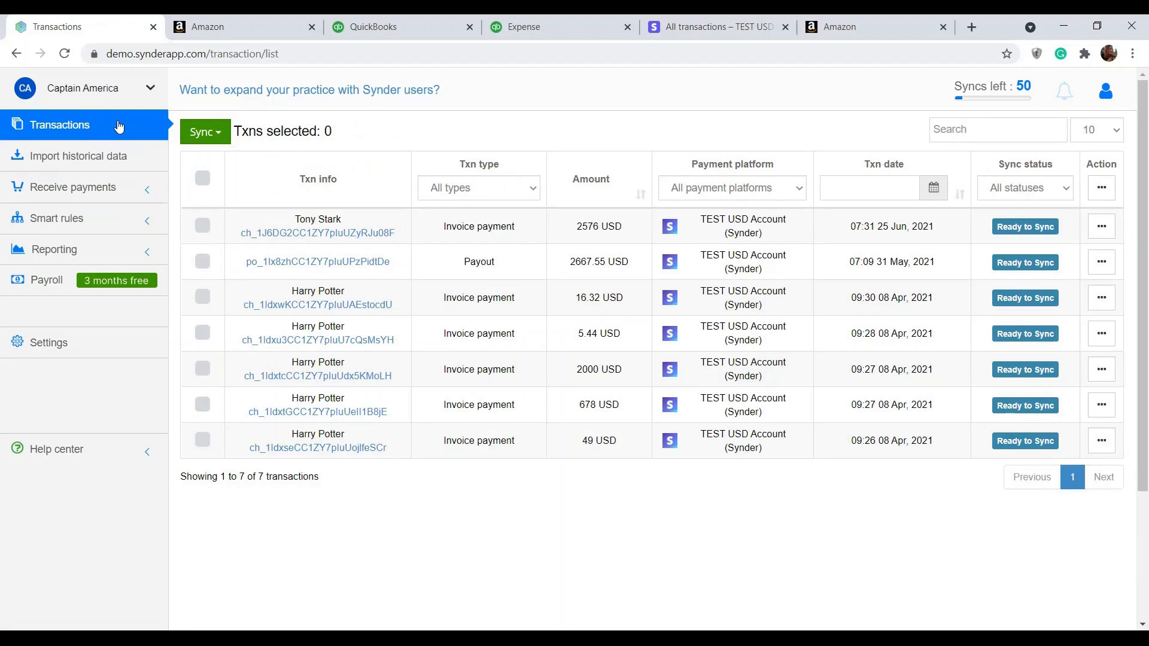
{"action": "left_click", "coordinate": [1007, 231]}
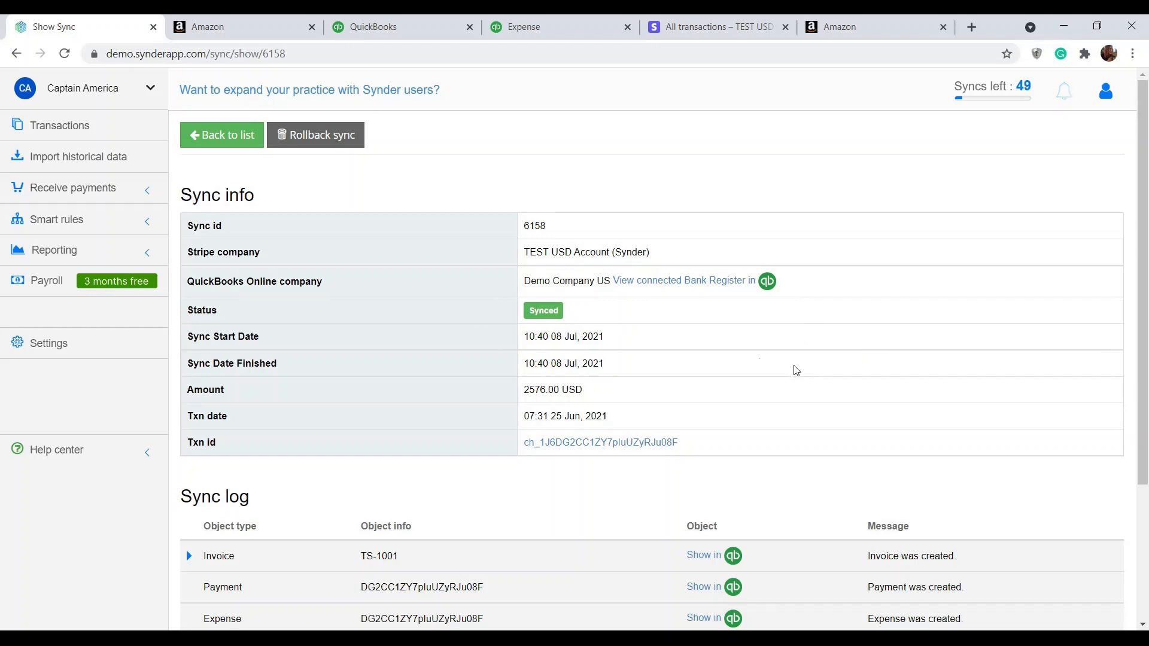
{"action": "left_click", "coordinate": [693, 561]}
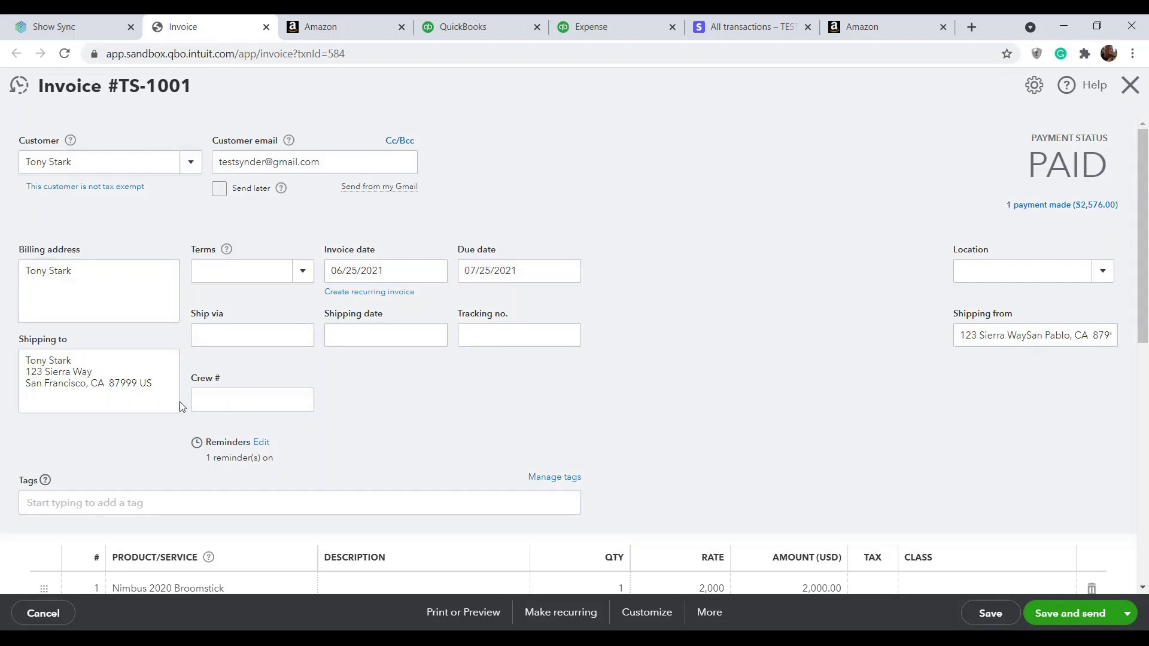
Examine the synced invoice's customer details, line items, discount and tax in QuickBooks.
{"action": "scroll", "coordinate": [121, 456], "scroll_direction": "down", "scroll_amount": 3}
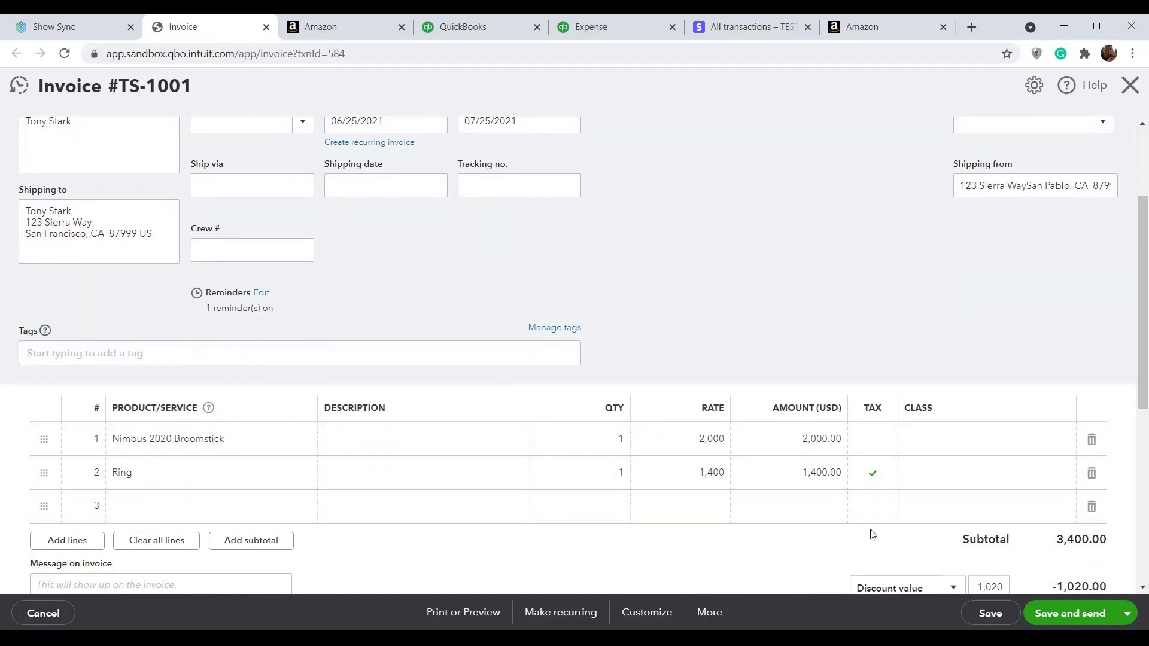
{"action": "scroll", "coordinate": [870, 533], "scroll_direction": "down", "scroll_amount": 3}
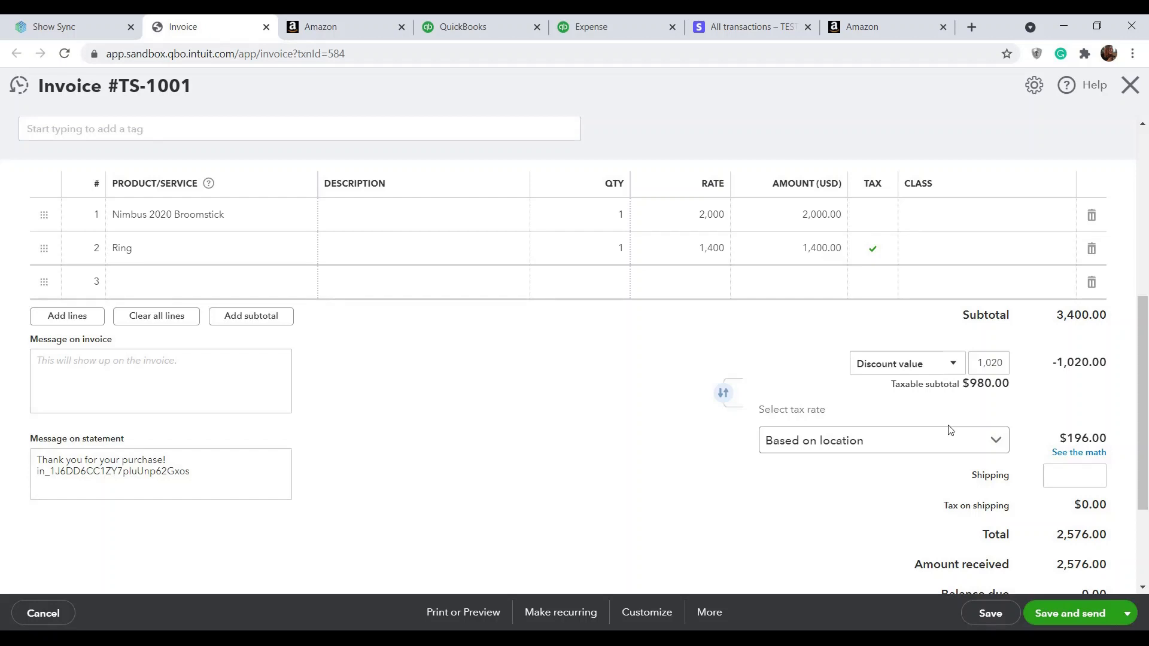
{"action": "left_click", "coordinate": [589, 20]}
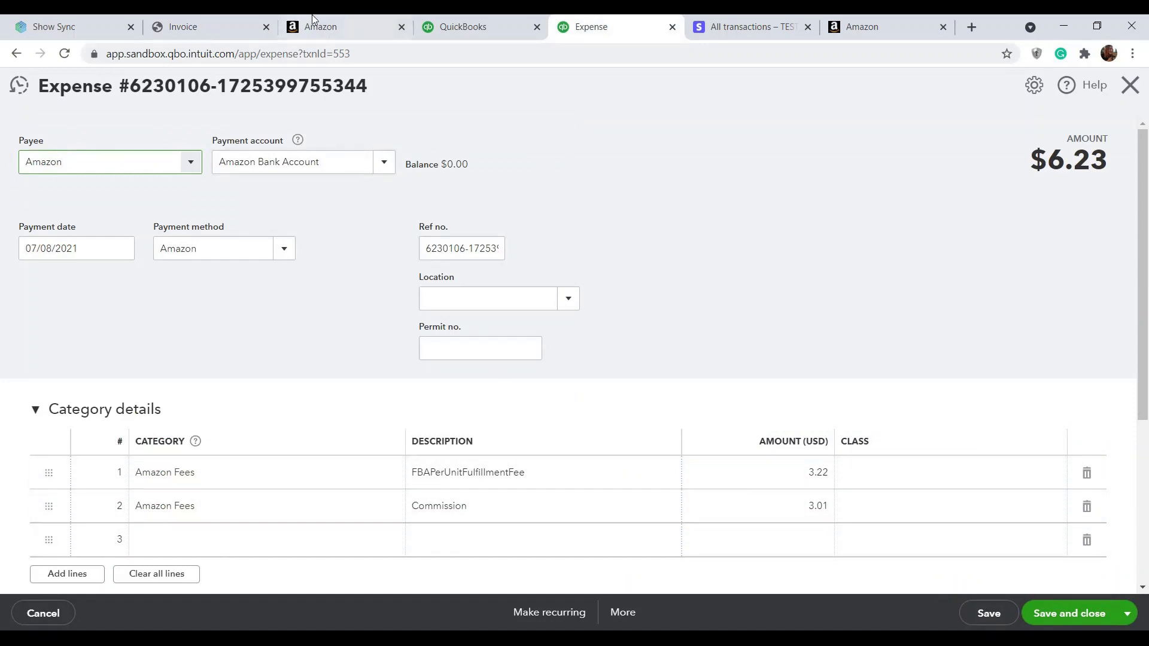
{"action": "left_click", "coordinate": [254, 20]}
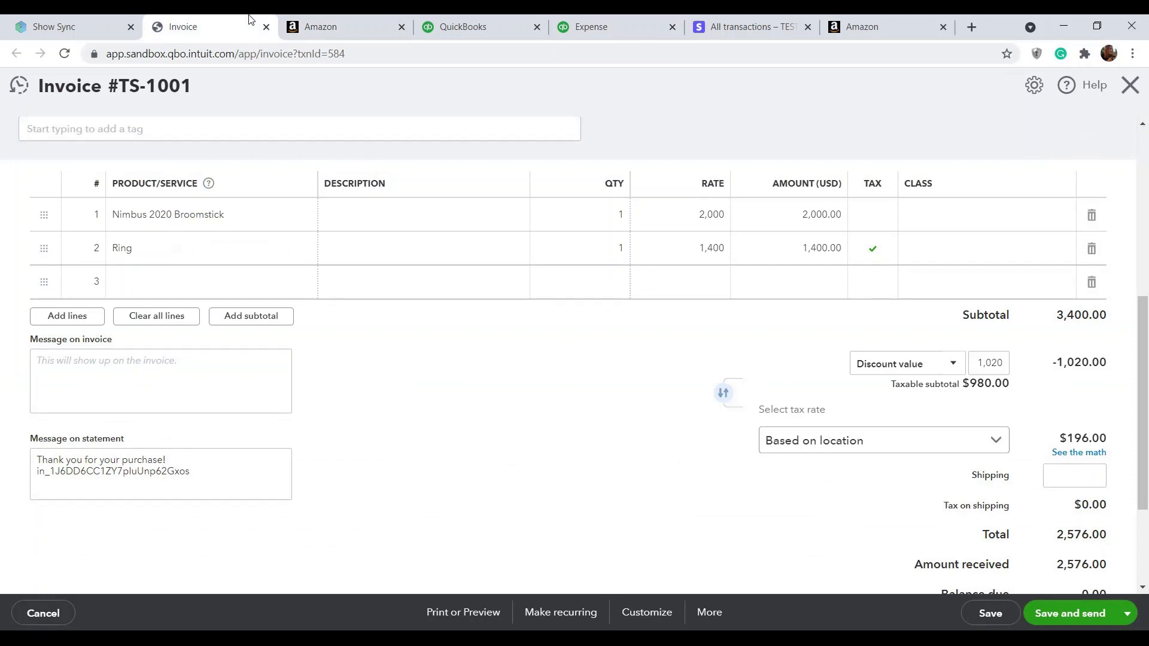
{"action": "scroll", "coordinate": [495, 405], "scroll_direction": "up", "scroll_amount": 6}
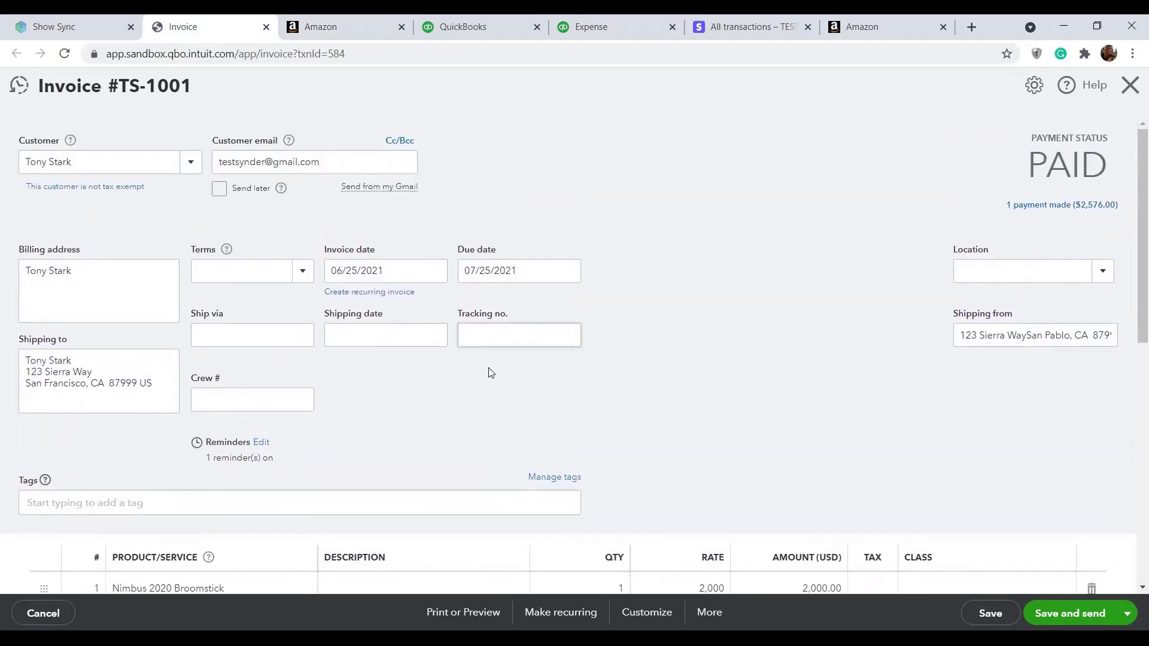
Close the invoice and examine the product quantities in Products and Services and the Profit and Loss report.
{"action": "left_click", "coordinate": [1130, 85]}
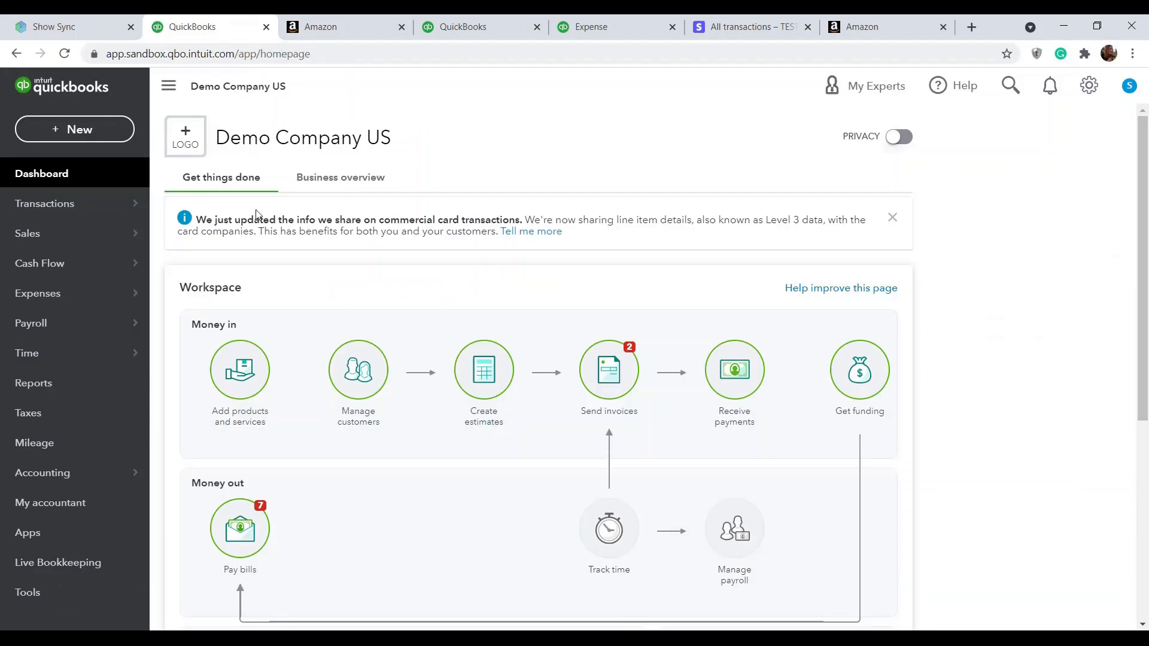
{"action": "mouse_move", "coordinate": [96, 234]}
{"action": "left_click", "coordinate": [198, 414]}
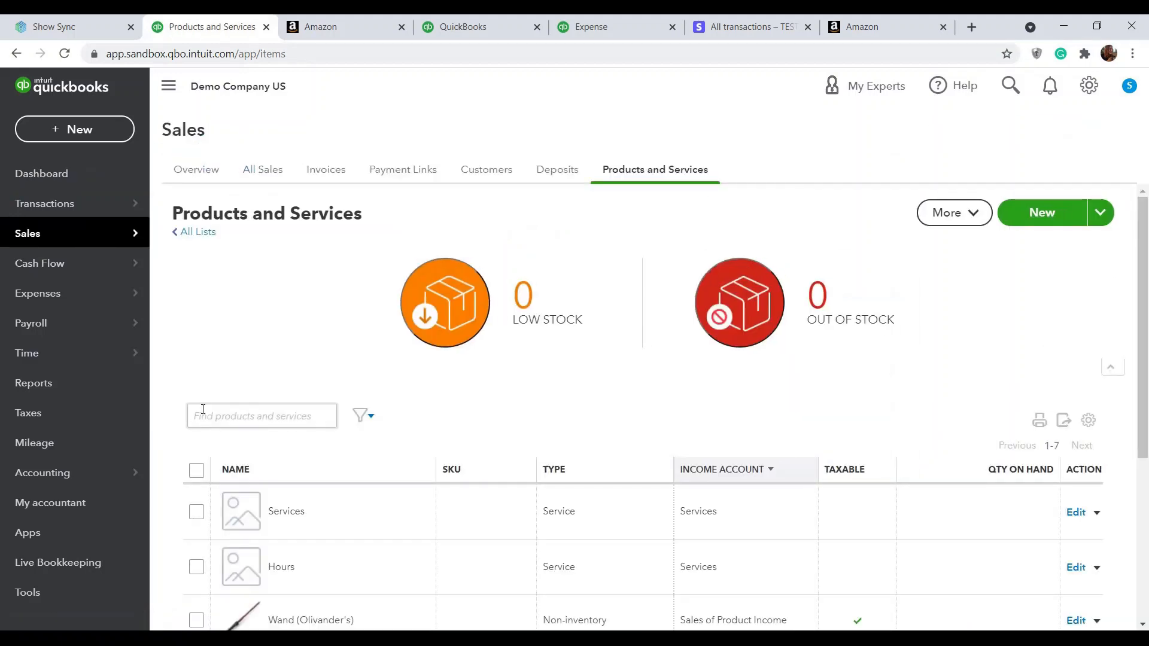
{"action": "scroll", "coordinate": [379, 462], "scroll_direction": "down", "scroll_amount": 5}
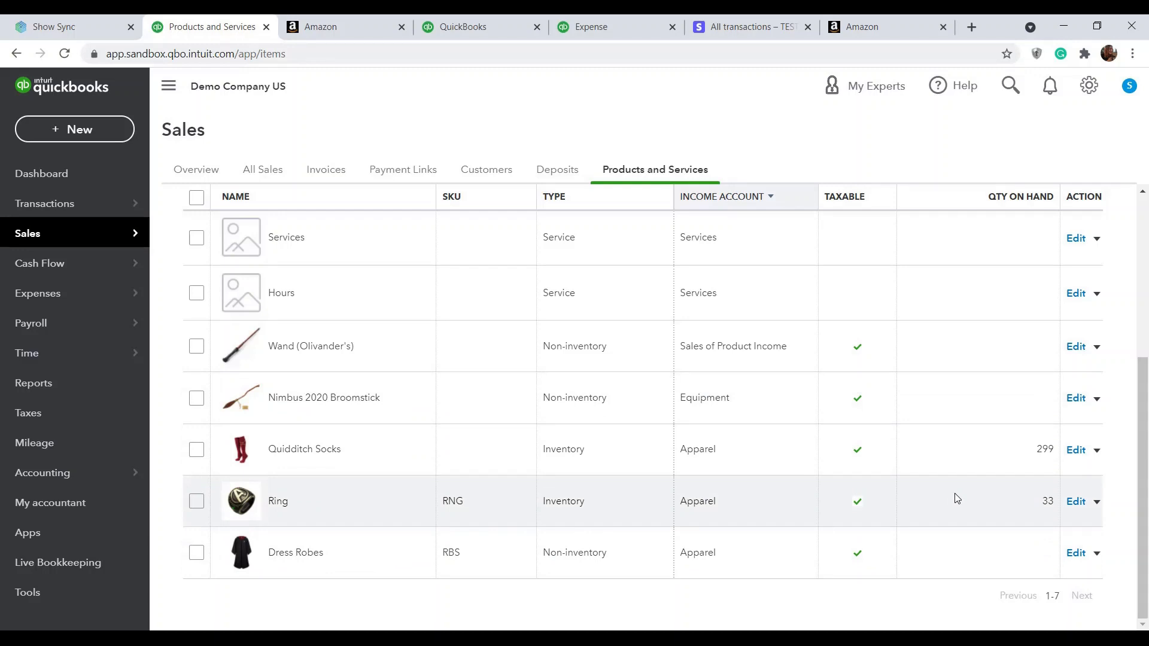
{"action": "left_click", "coordinate": [76, 386]}
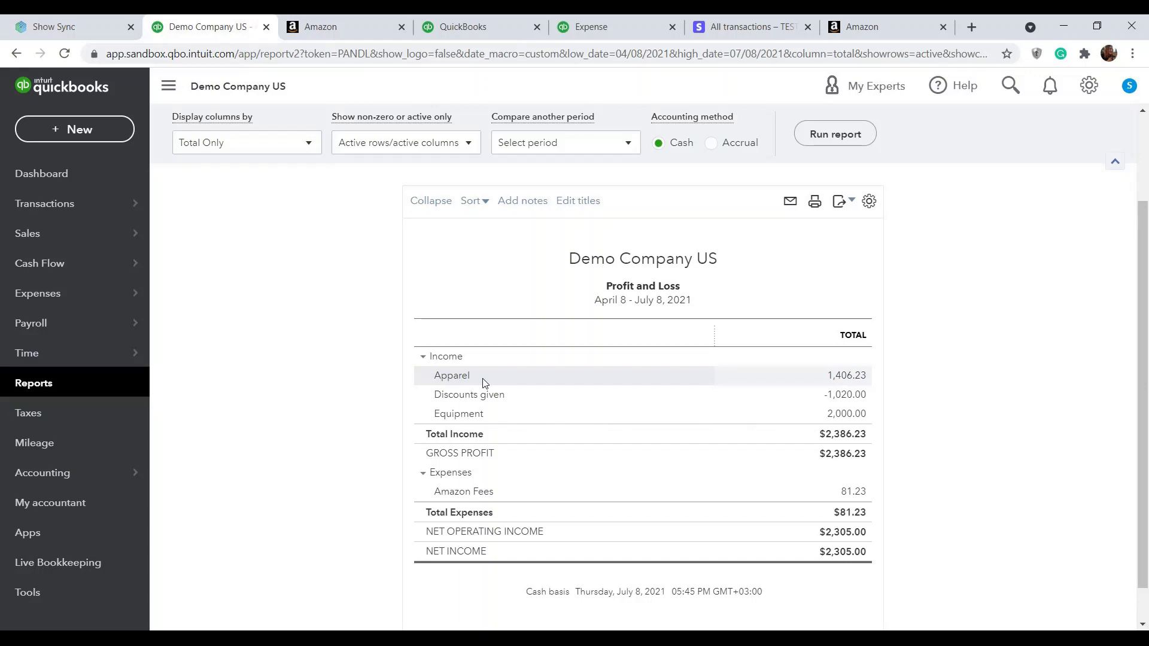
Switch back to Synder and roll back the sync of the 2576 USD transaction.
{"action": "left_click", "coordinate": [74, 29]}
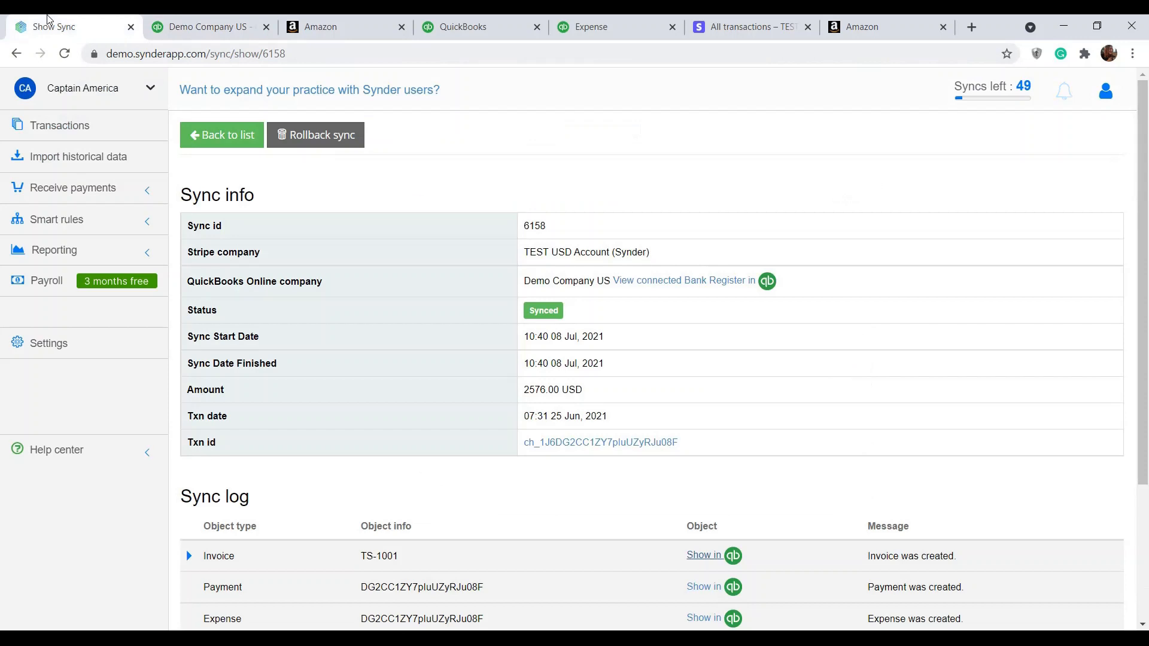
{"action": "left_click", "coordinate": [335, 137]}
{"action": "left_click", "coordinate": [653, 140]}
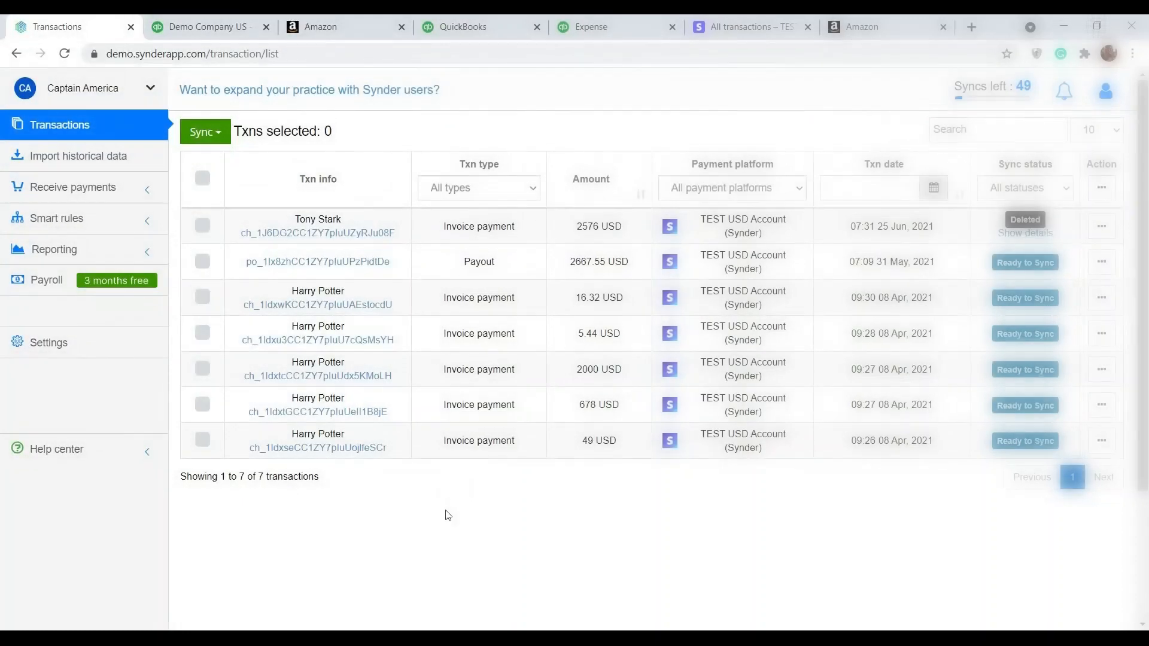
Sync the five 08 Apr, 2021 invoice payments in bulk.
{"action": "left_click", "coordinate": [203, 298]}
{"action": "left_click", "coordinate": [203, 334]}
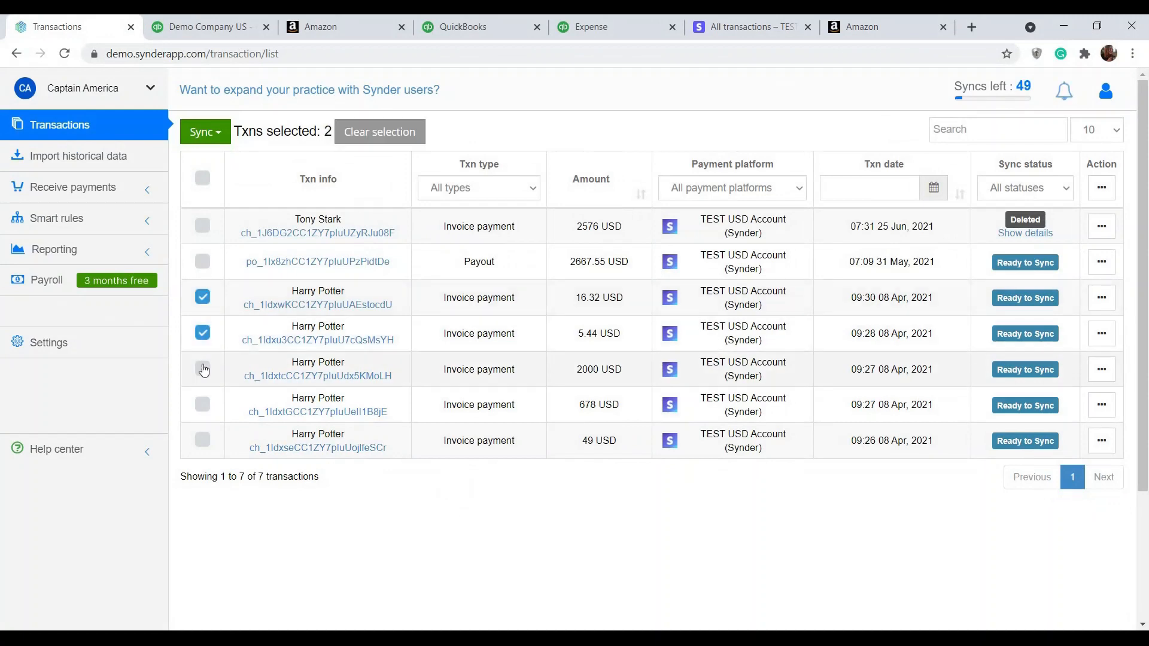
{"action": "left_click", "coordinate": [203, 369]}
{"action": "left_click", "coordinate": [203, 405]}
{"action": "left_click", "coordinate": [203, 441]}
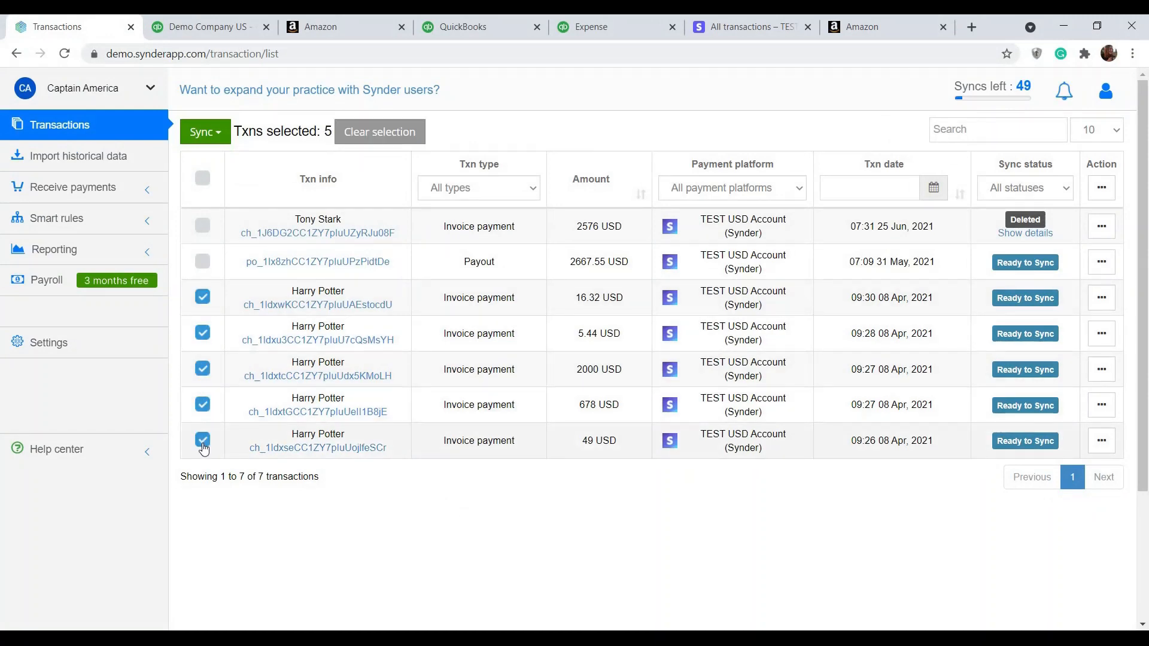
{"action": "left_click", "coordinate": [197, 133]}
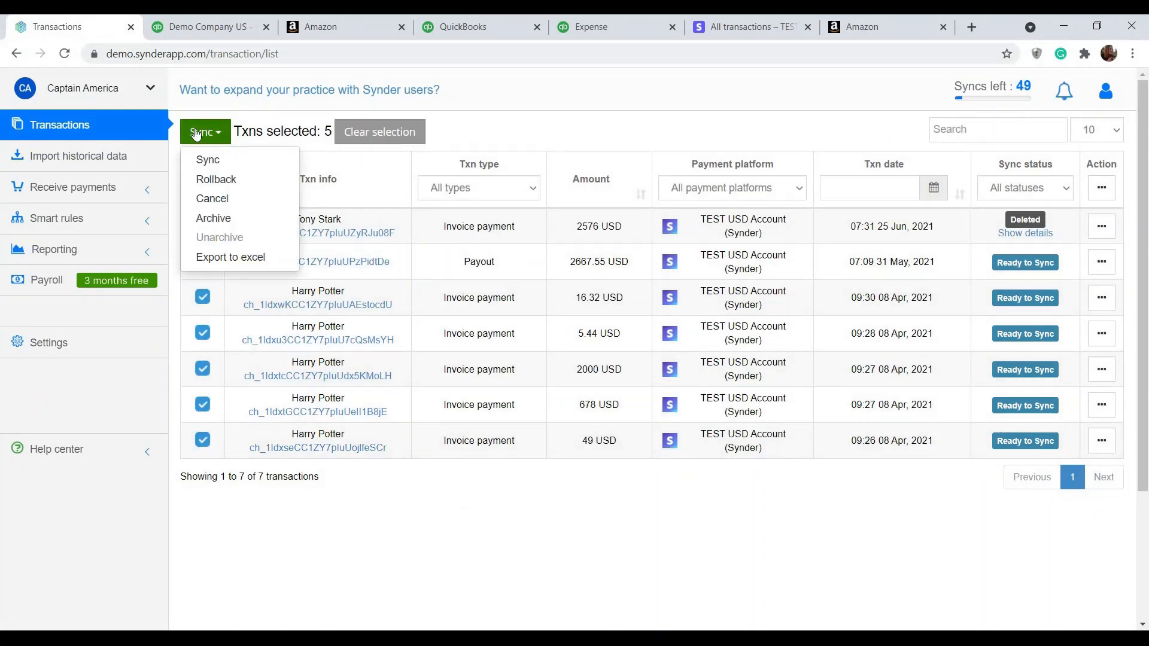
{"action": "left_click", "coordinate": [231, 159]}
{"action": "left_click", "coordinate": [594, 339]}
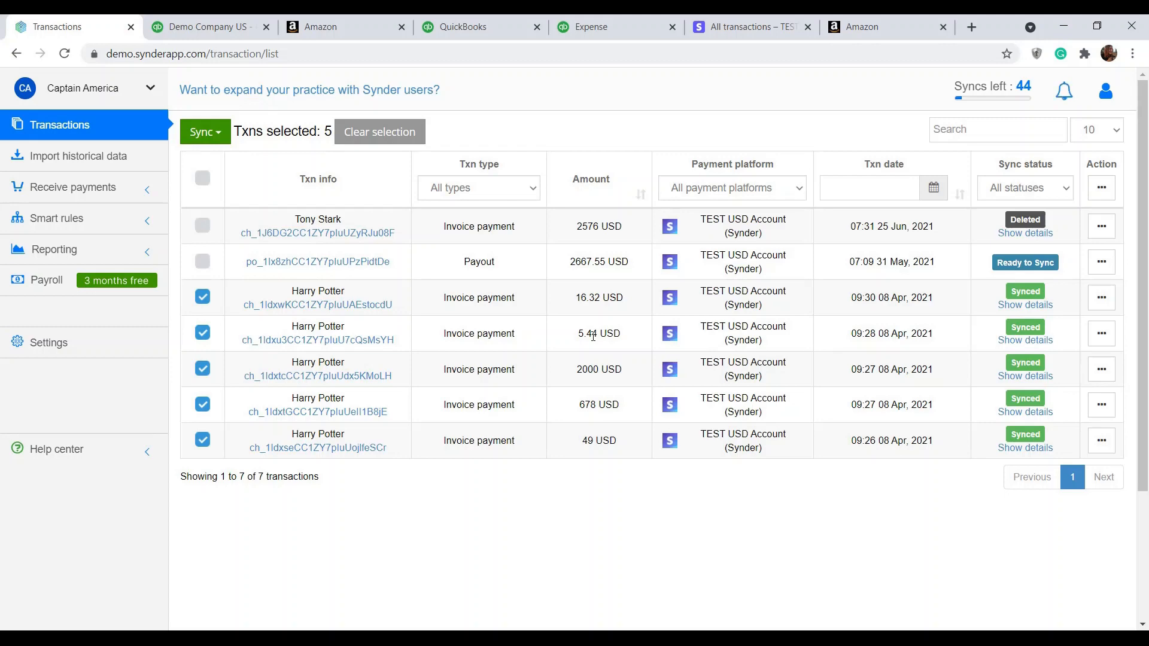
Switch to QuickBooks and view the Stripe Bank account register from the Chart of Accounts.
{"action": "left_click", "coordinate": [485, 26]}
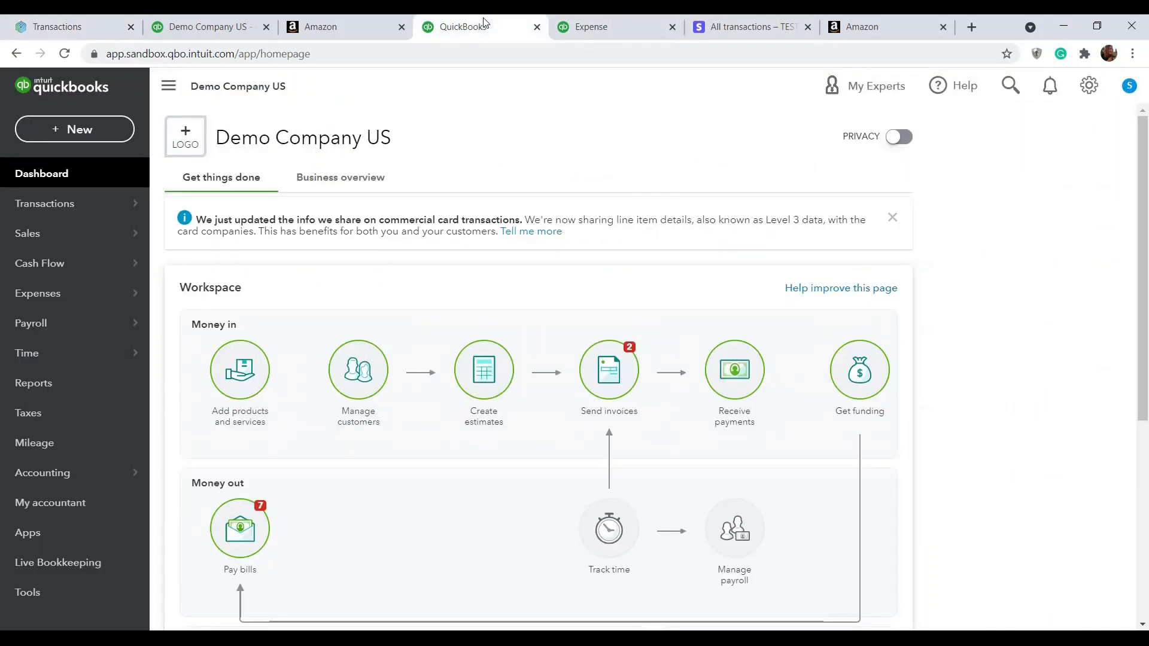
{"action": "mouse_move", "coordinate": [116, 483]}
{"action": "left_click", "coordinate": [203, 473]}
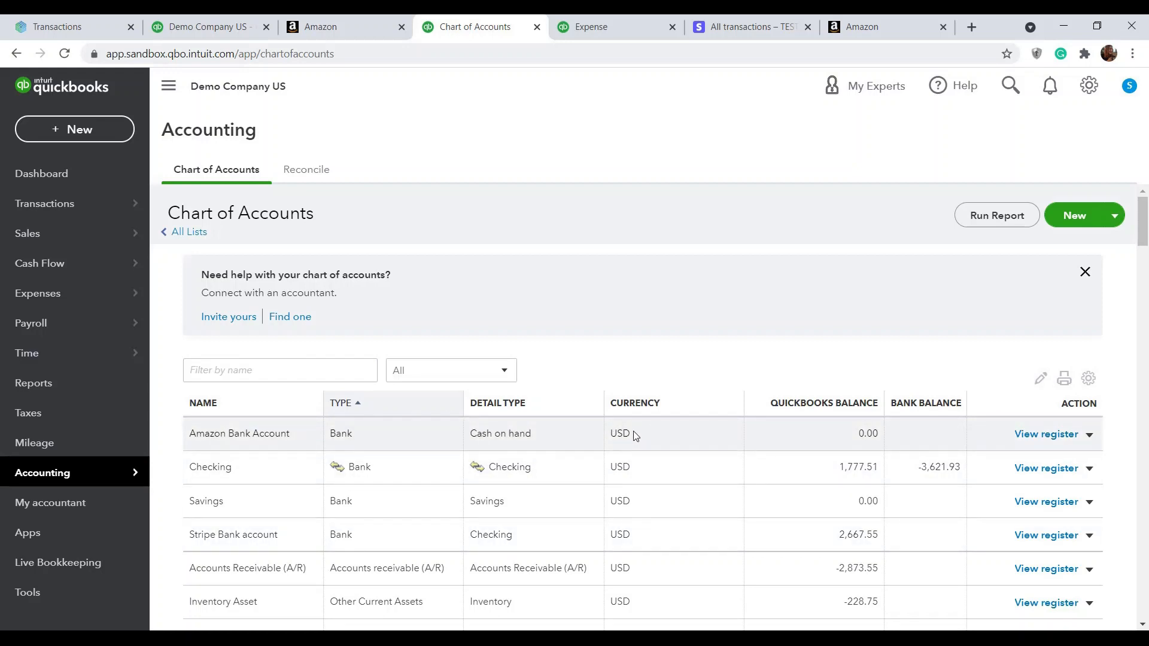
{"action": "left_click", "coordinate": [562, 531]}
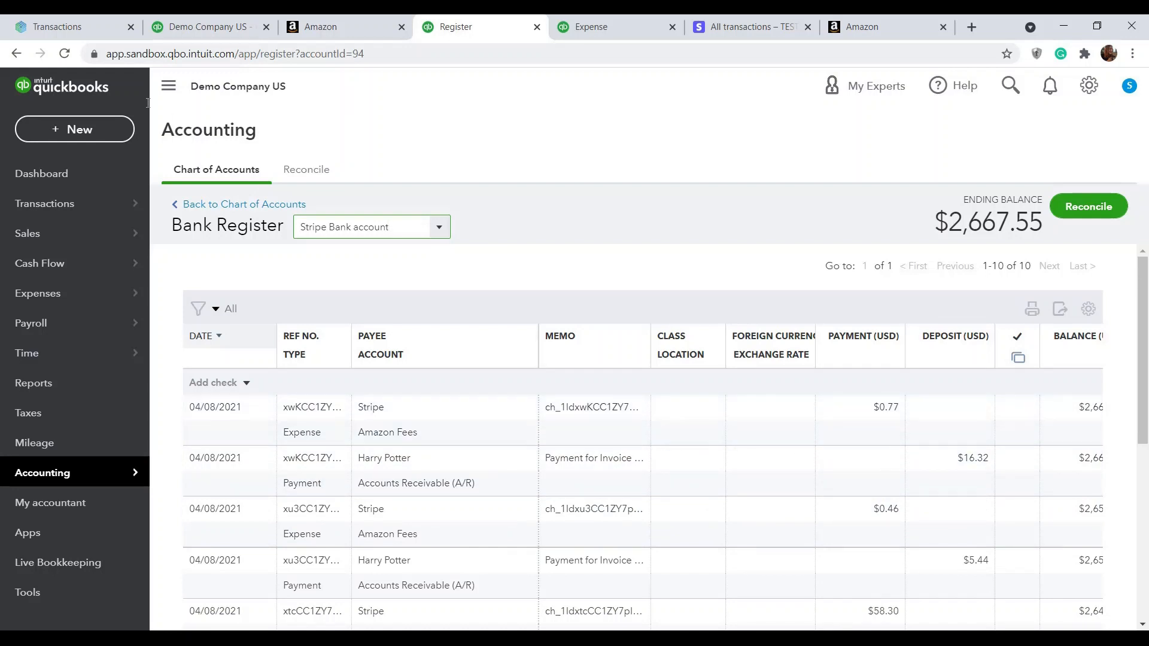
Back in Synder, clear the current selection and sync the 2667.55 USD payout transaction.
{"action": "left_click", "coordinate": [76, 20]}
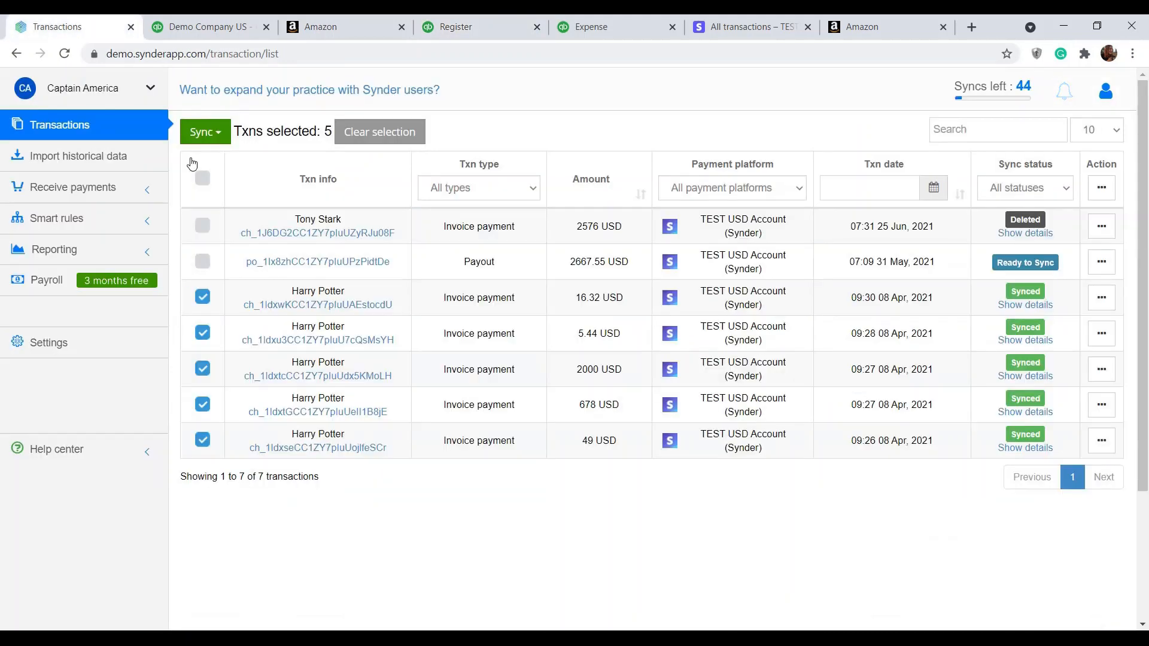
{"action": "left_click", "coordinate": [363, 131]}
{"action": "left_click", "coordinate": [202, 262]}
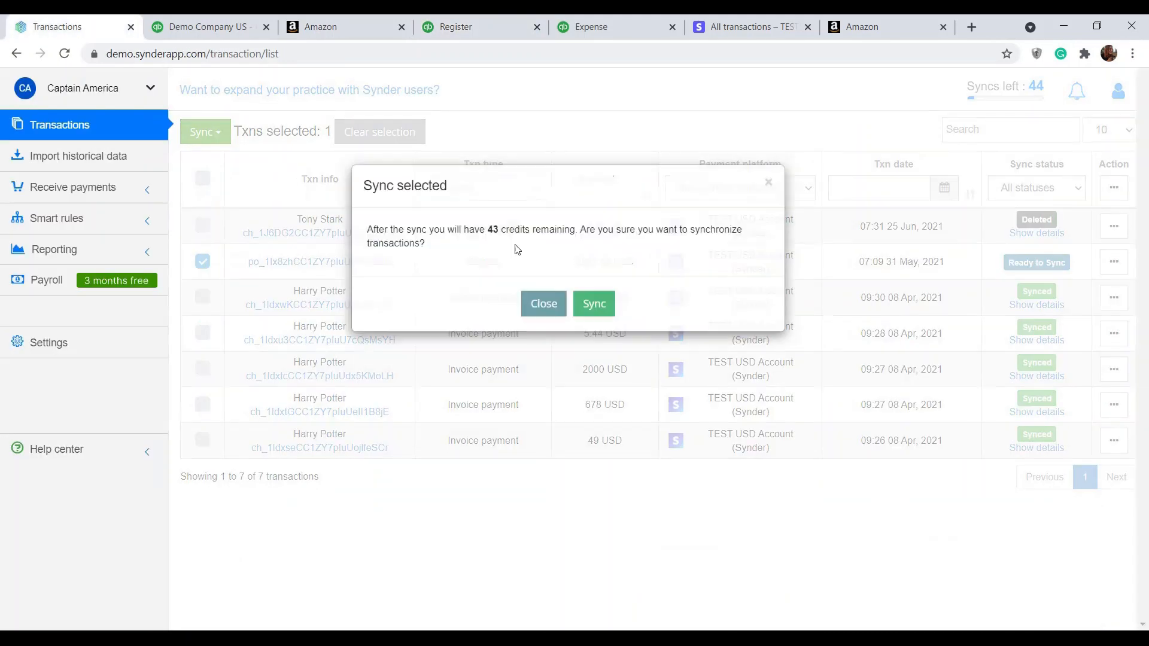
{"action": "left_click", "coordinate": [595, 303]}
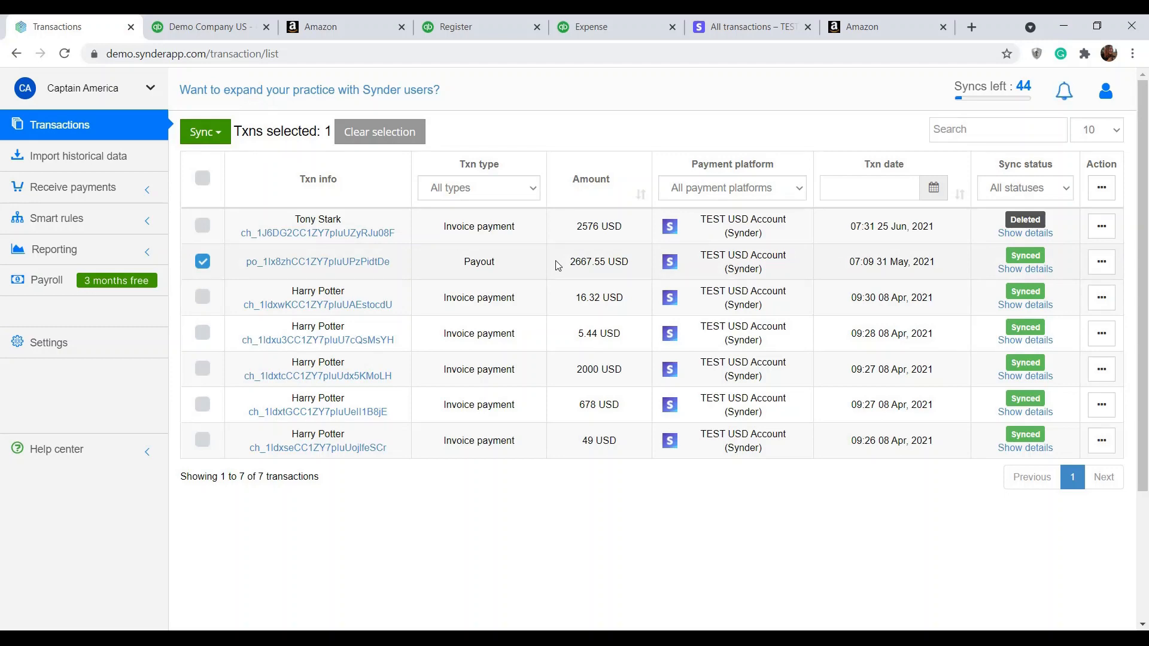
In QuickBooks, check the Stripe Bank account register and confirm the matched $2,667.55 Stripe transfer in the Checking bank feed.
{"action": "left_click", "coordinate": [456, 26]}
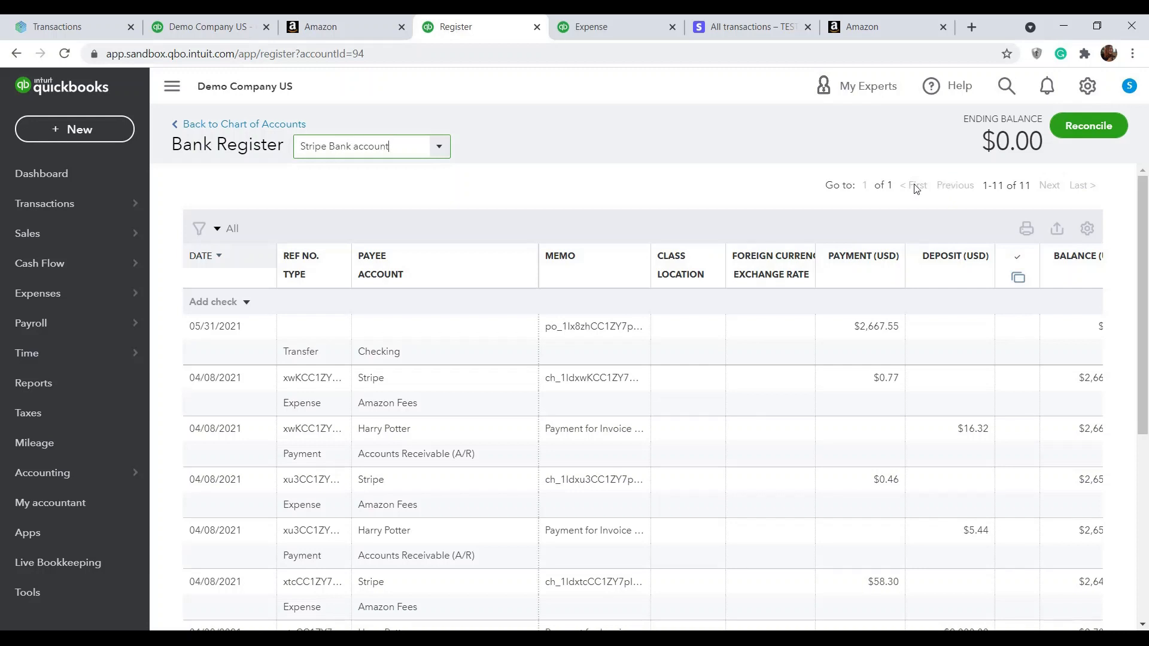
{"action": "left_click", "coordinate": [141, 205]}
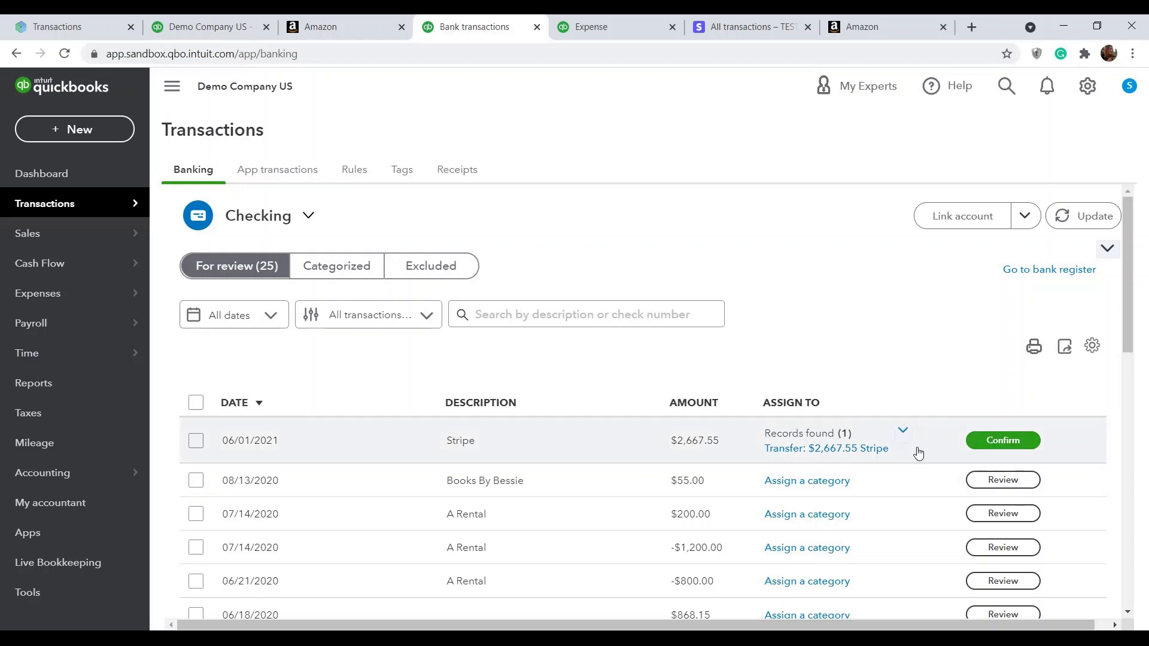
{"action": "left_click", "coordinate": [989, 443]}
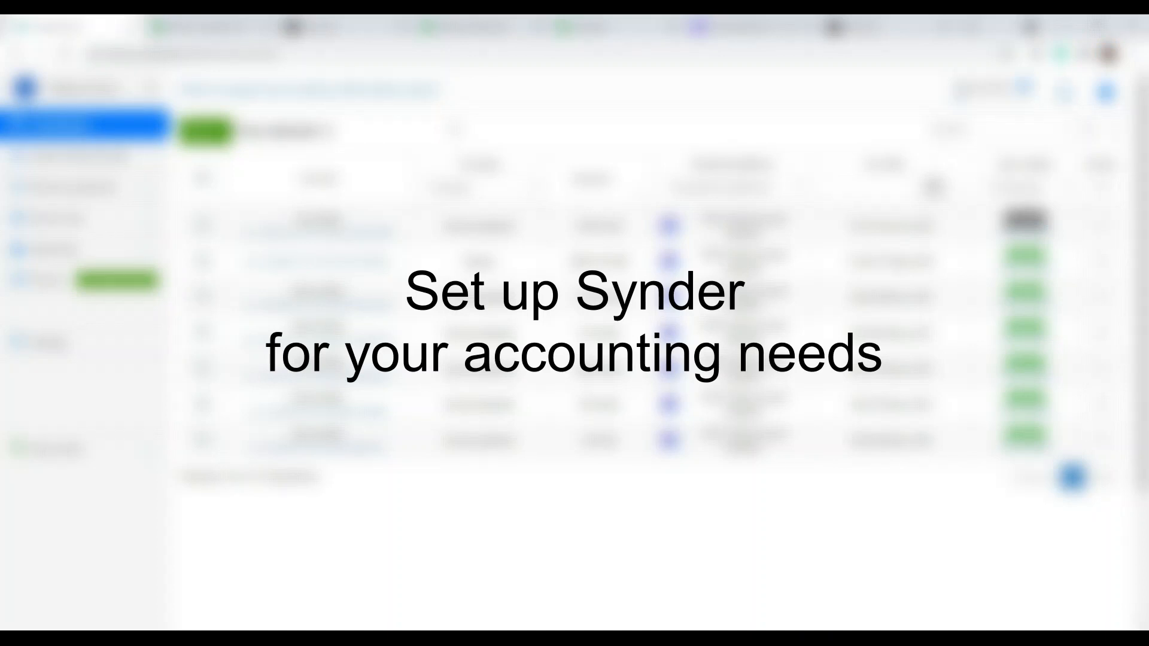
Open the Amazon platform's configuration in Synder and try the Generic Product option in Products/Services on and back off.
{"action": "left_click", "coordinate": [97, 357]}
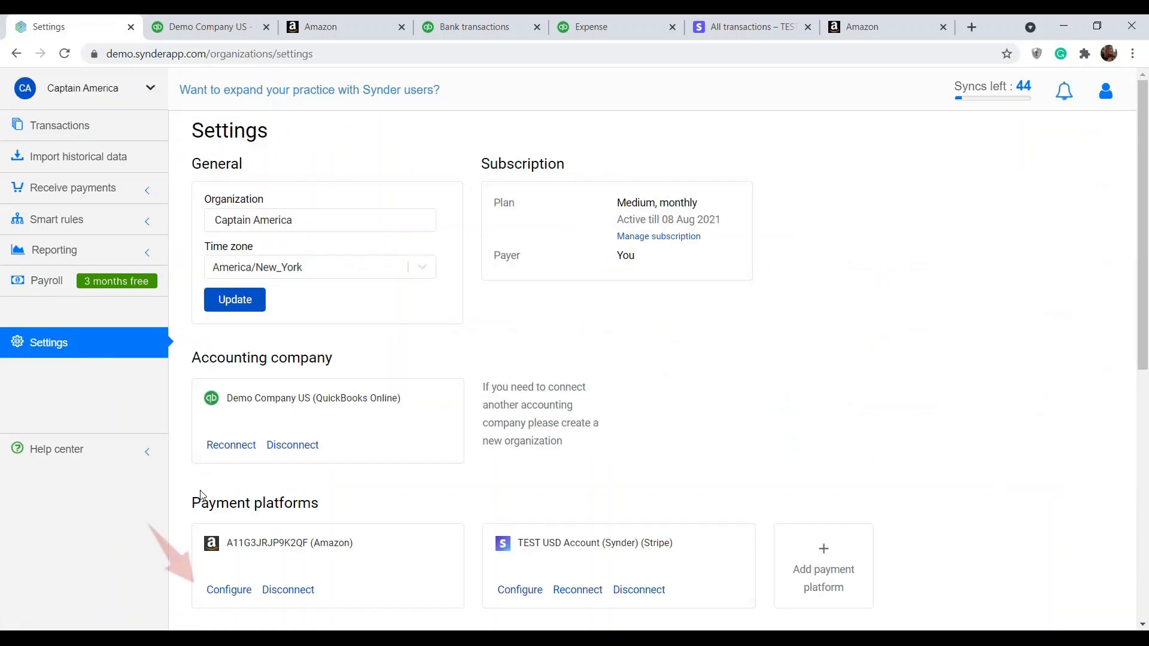
{"action": "left_click", "coordinate": [223, 593]}
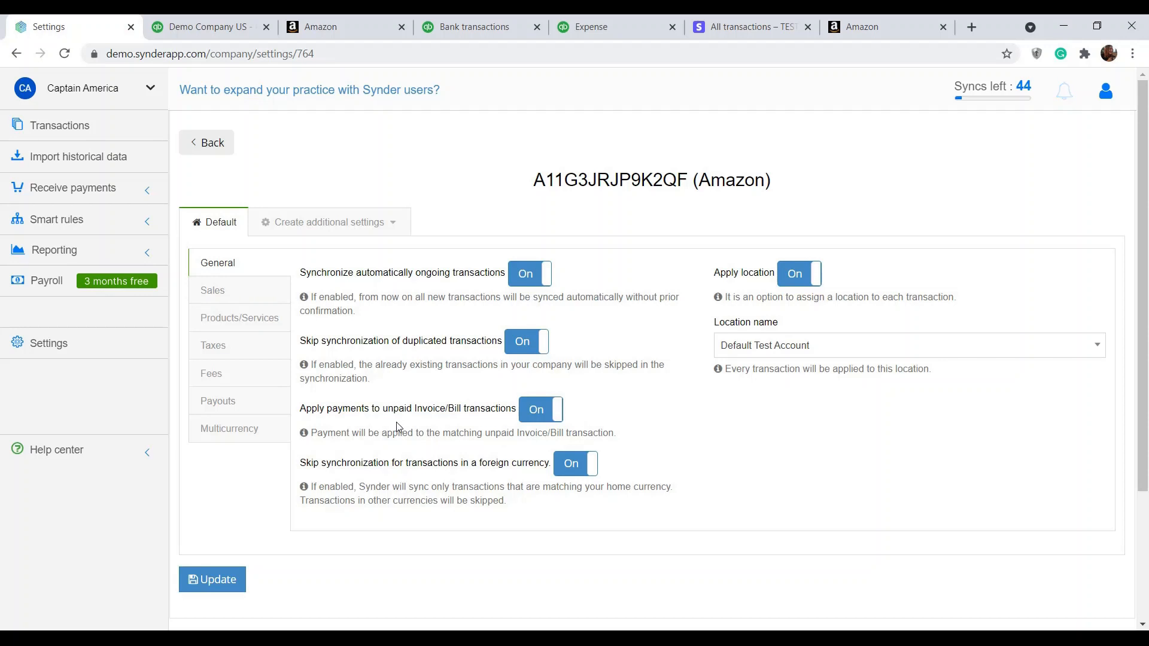
{"action": "left_click", "coordinate": [252, 325]}
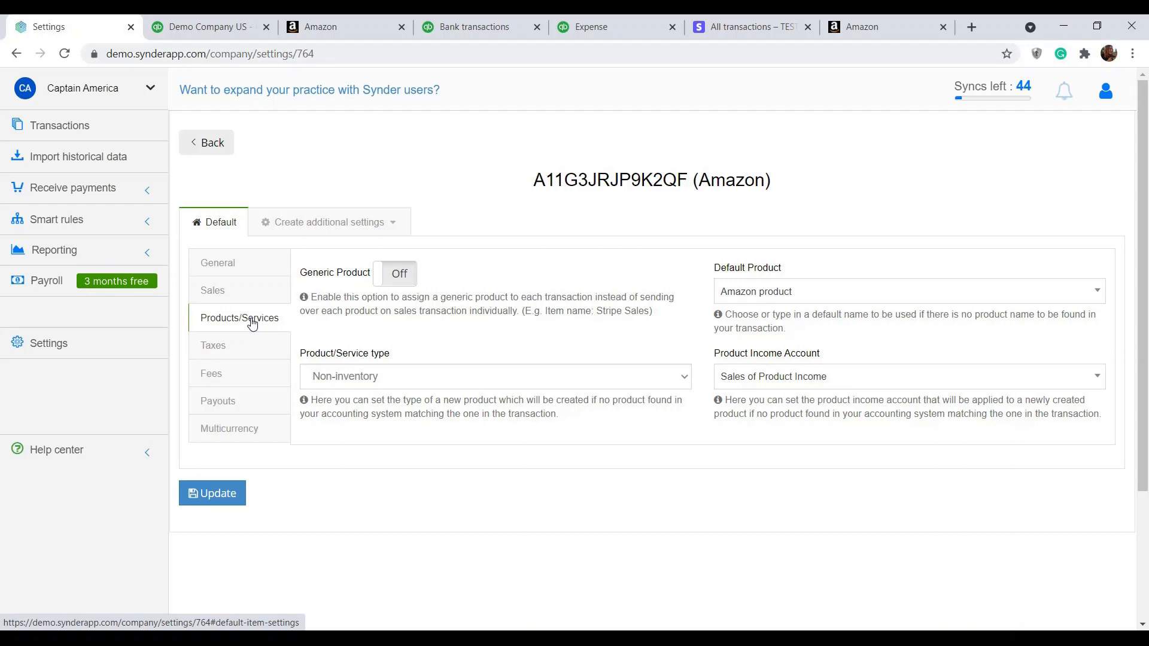
{"action": "left_click", "coordinate": [407, 277]}
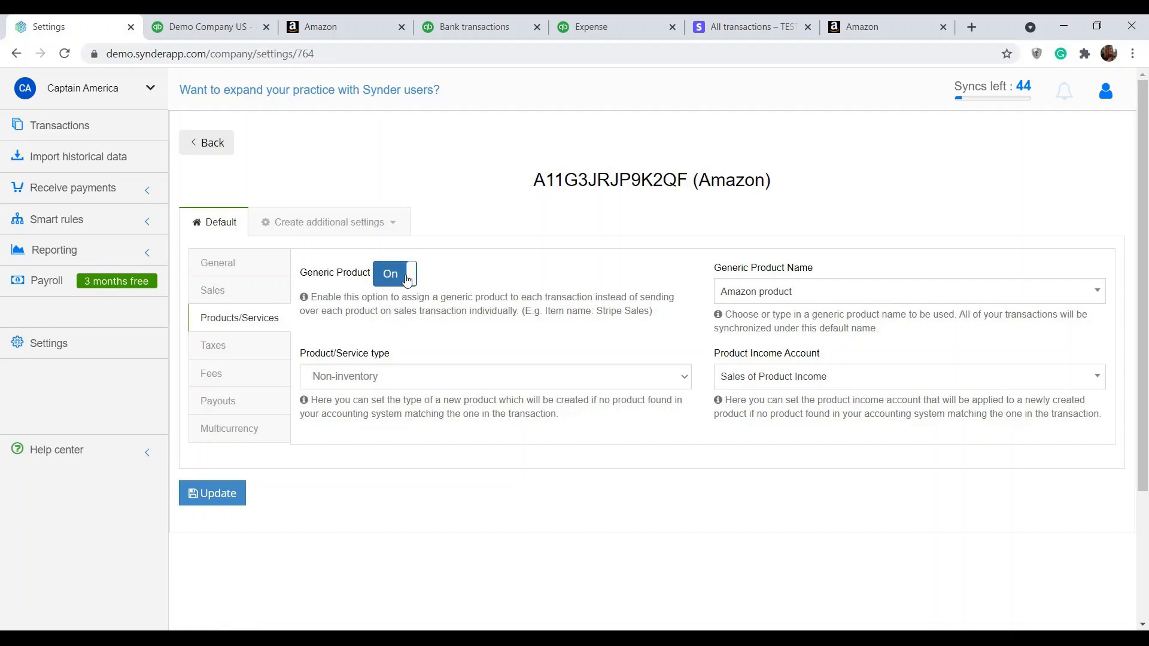
{"action": "left_click", "coordinate": [407, 277]}
Review the Amazon platform's Taxes settings and return to its General settings.
{"action": "left_click", "coordinate": [248, 346]}
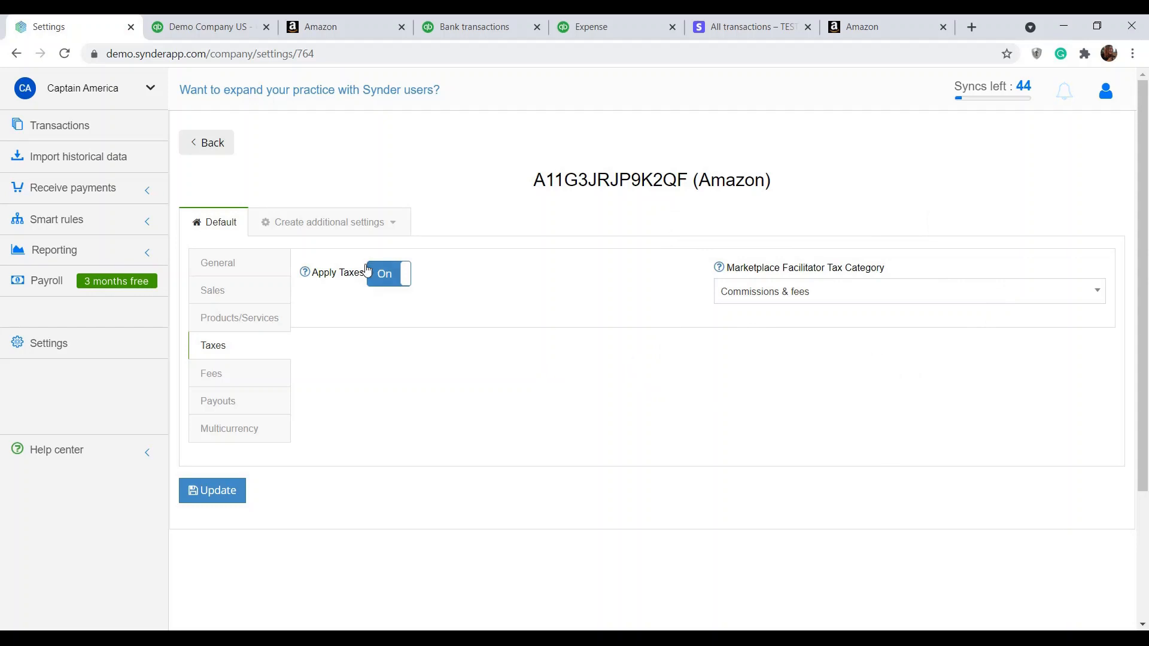
{"action": "left_click", "coordinate": [238, 274]}
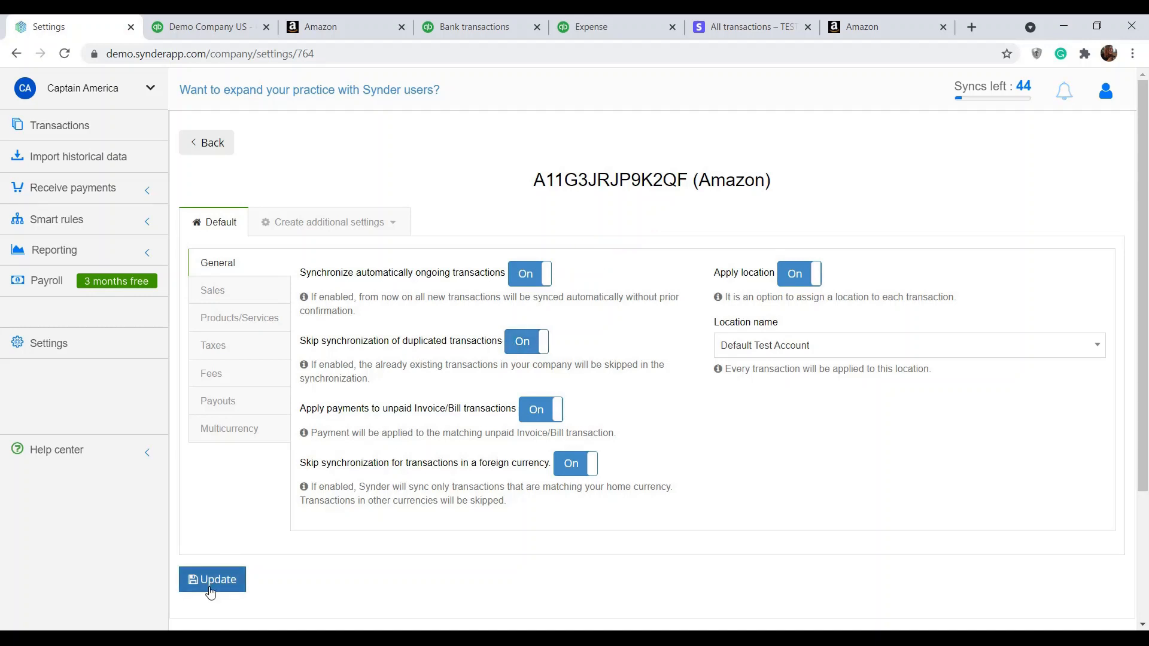
From the organization settings, view the connection option for Square as an additional payment platform and close it without connecting.
{"action": "left_click", "coordinate": [117, 337]}
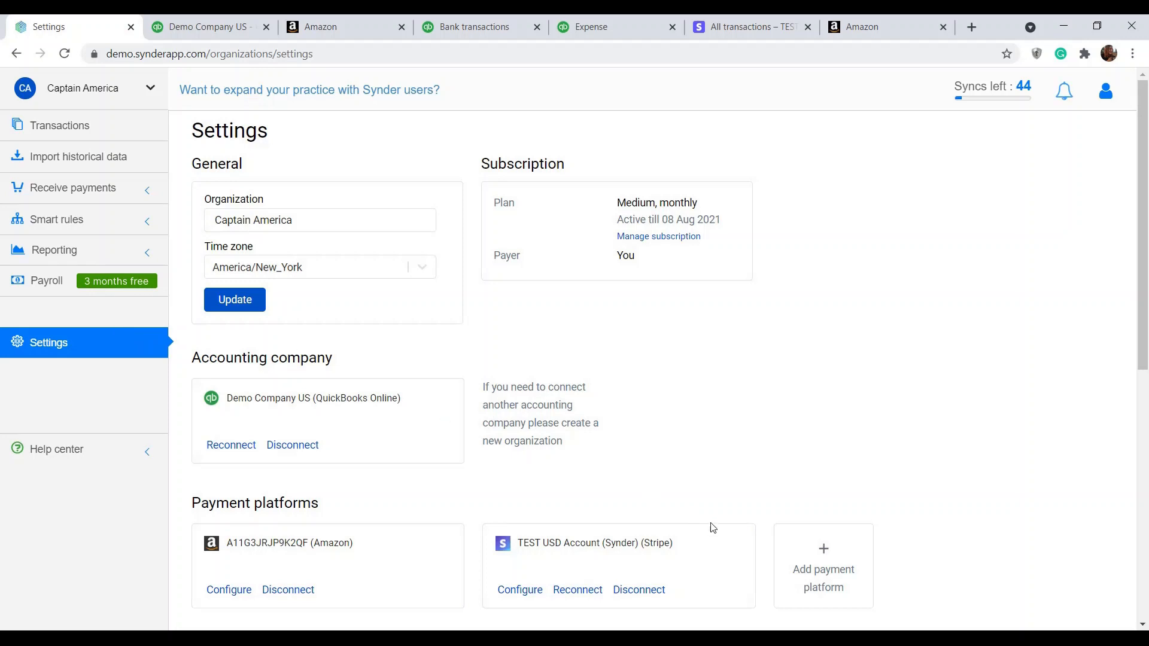
{"action": "left_click", "coordinate": [825, 557]}
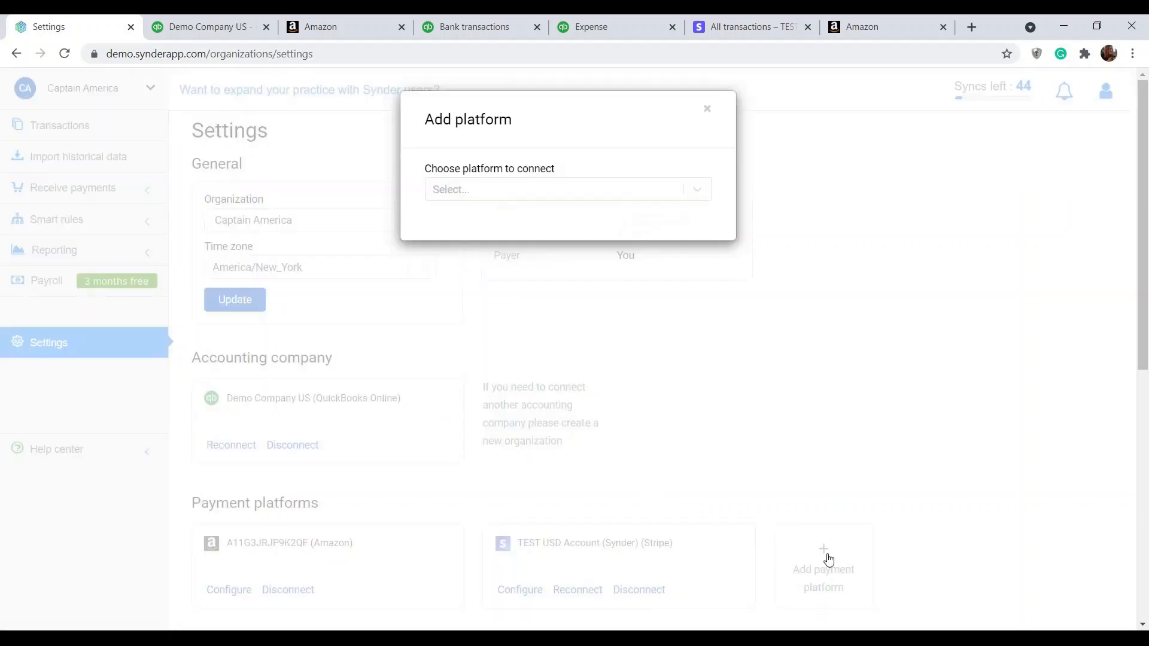
{"action": "left_click", "coordinate": [579, 197]}
{"action": "scroll", "coordinate": [540, 312], "scroll_direction": "down", "scroll_amount": 1}
{"action": "scroll", "coordinate": [541, 312], "scroll_direction": "down", "scroll_amount": 1}
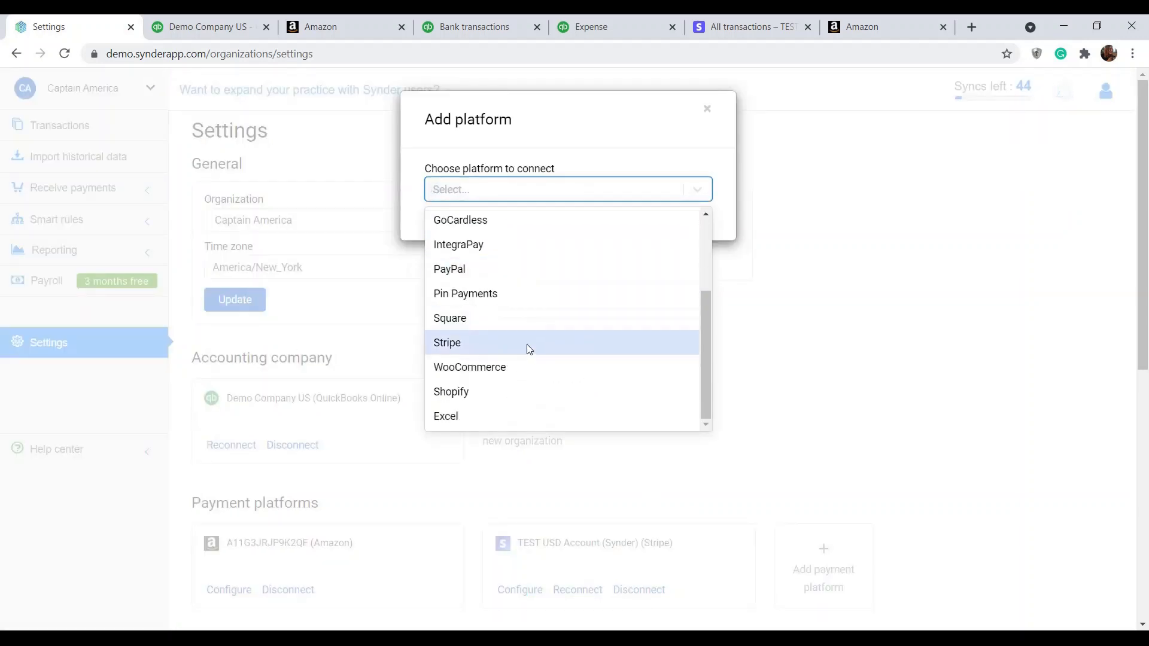
{"action": "left_click", "coordinate": [527, 315]}
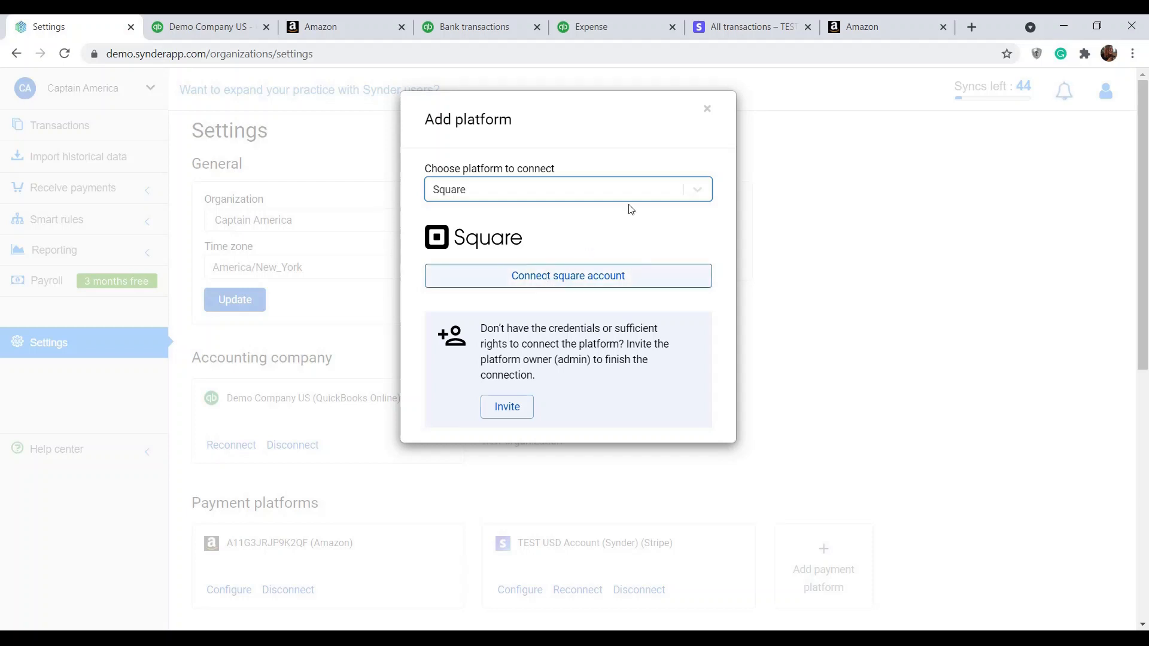
{"action": "left_click", "coordinate": [707, 111]}
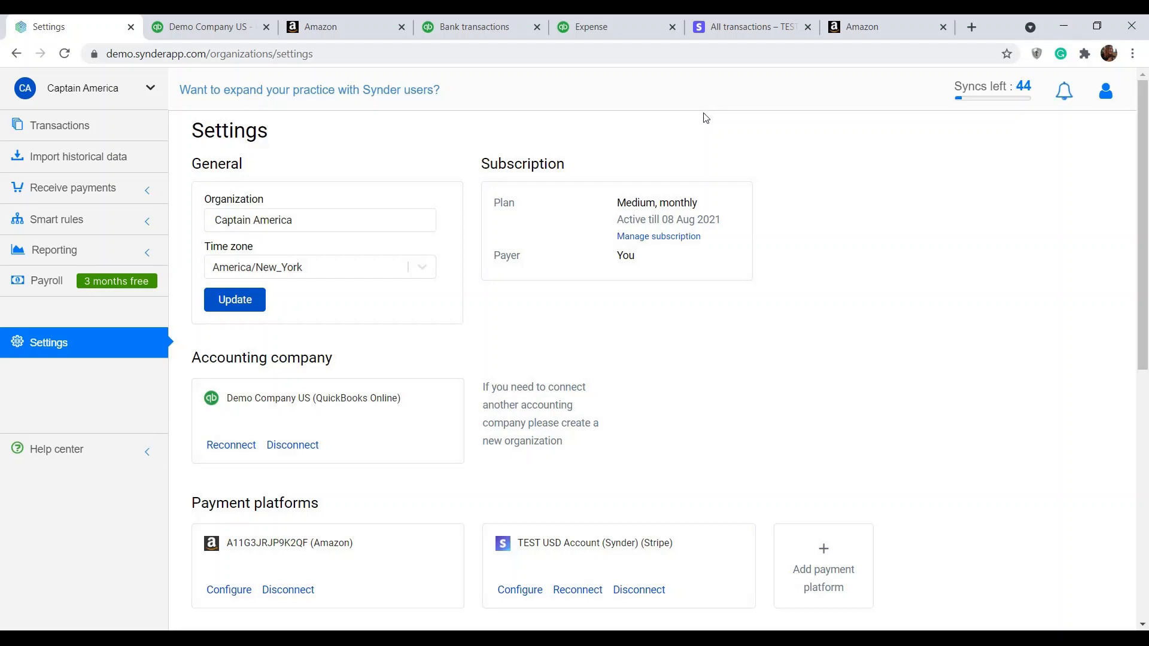
Browse the Smart rules templates for Classes, Locations and Taxes for QBO US.
{"action": "left_click", "coordinate": [80, 220]}
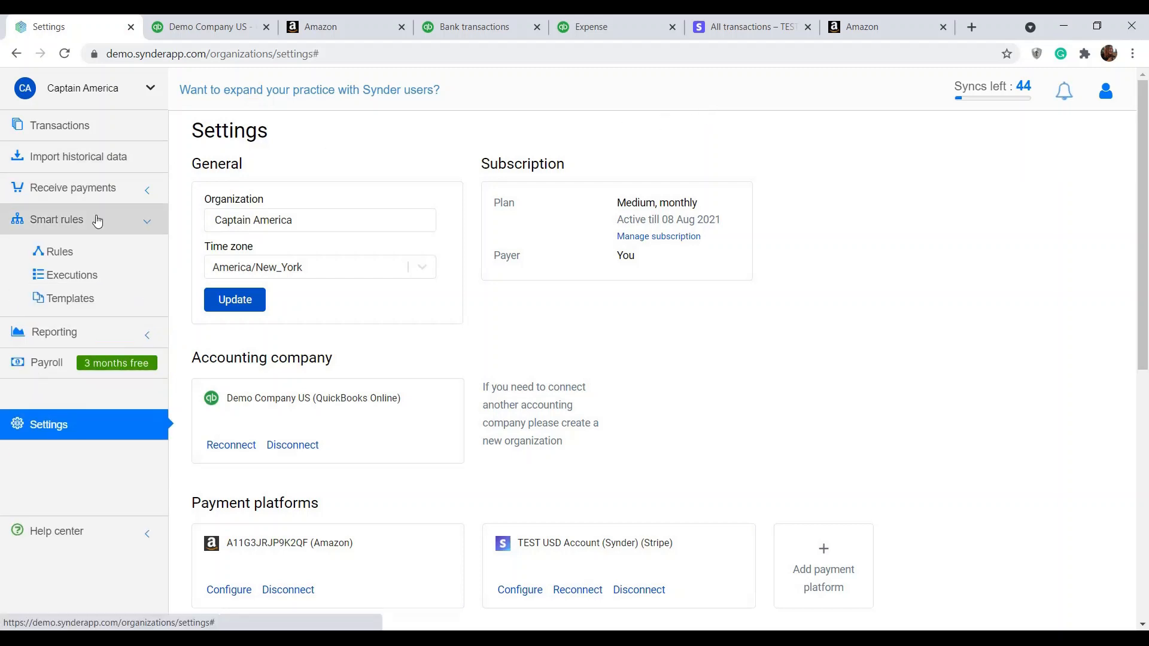
{"action": "left_click", "coordinate": [102, 312]}
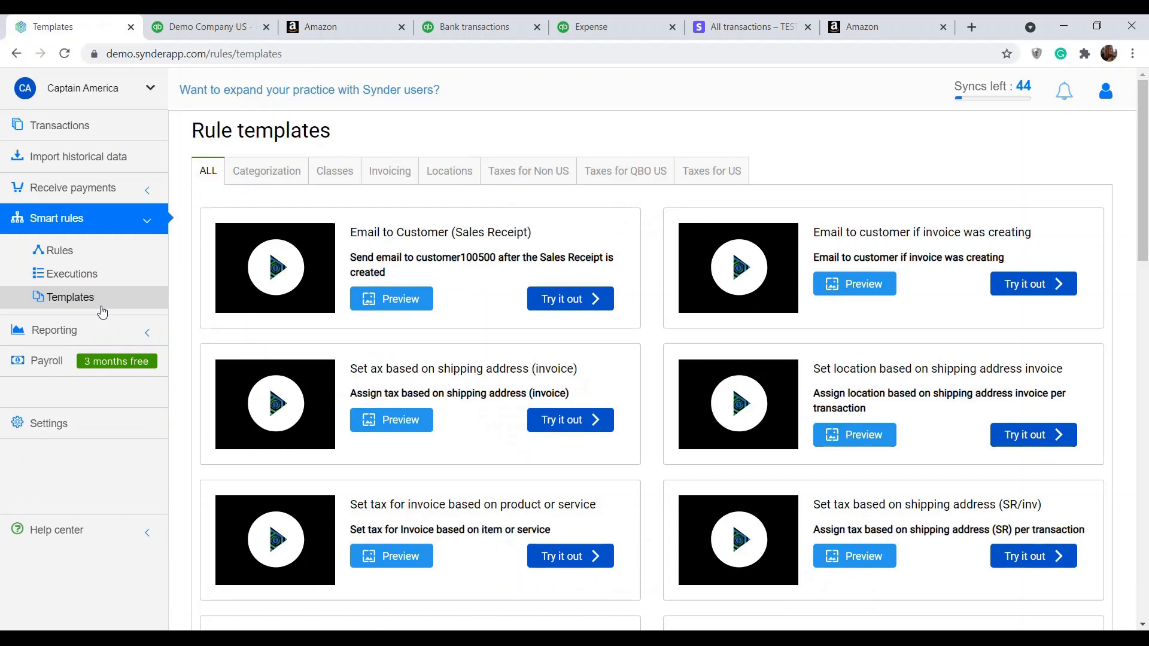
{"action": "left_click", "coordinate": [333, 179]}
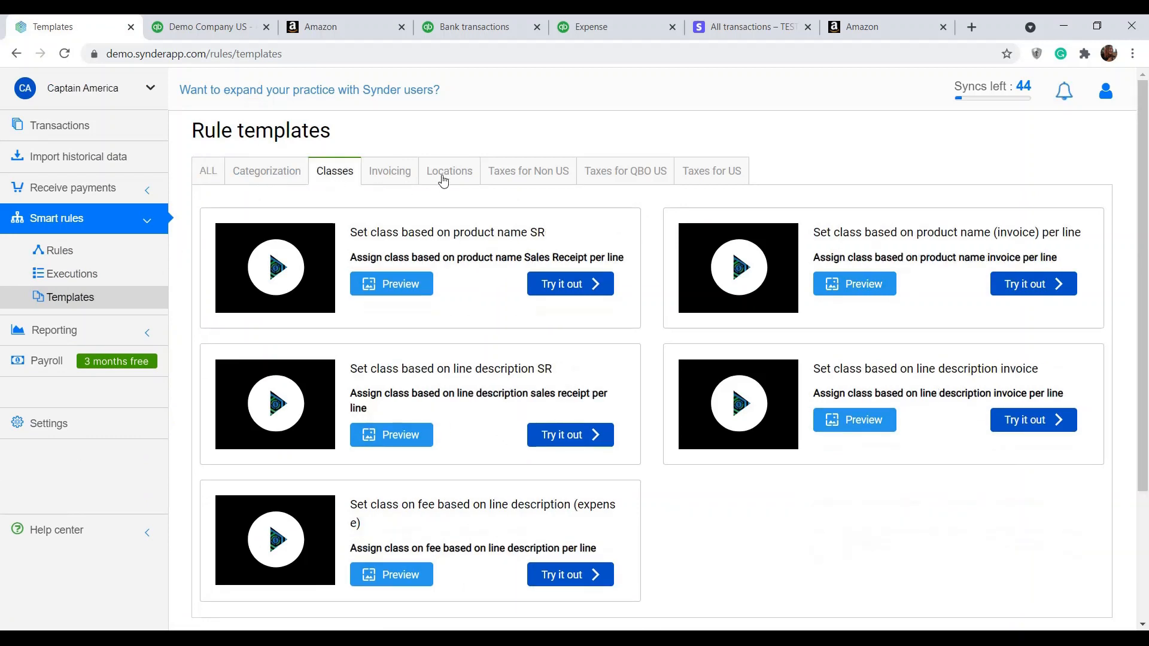
{"action": "left_click", "coordinate": [443, 181]}
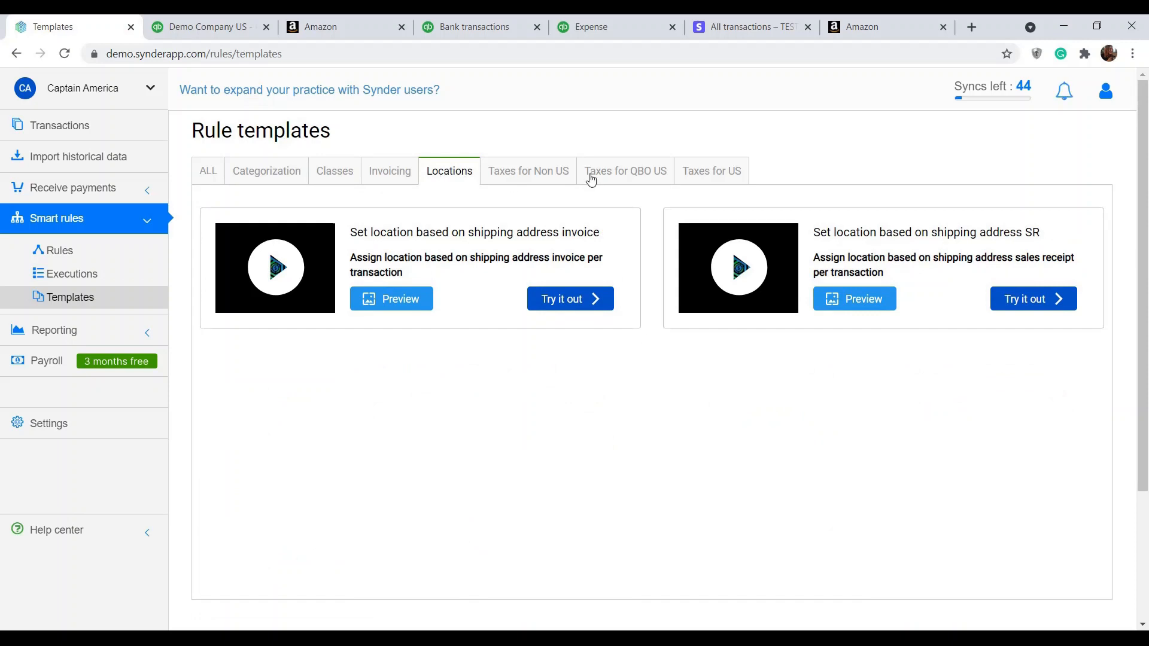
{"action": "left_click", "coordinate": [637, 174]}
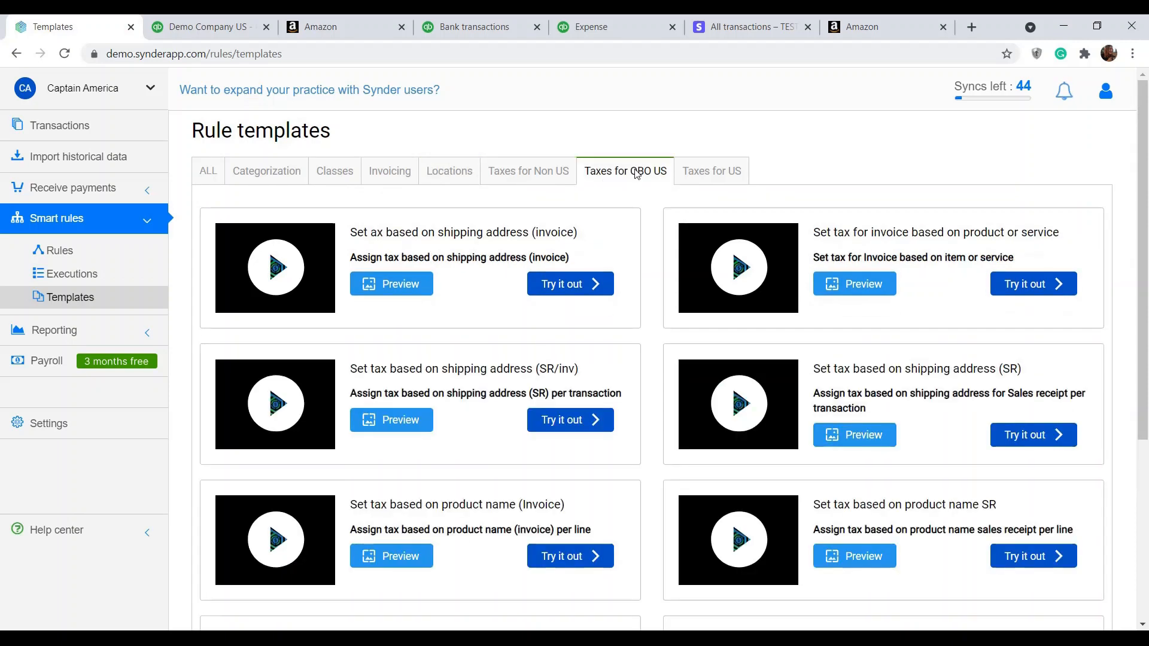